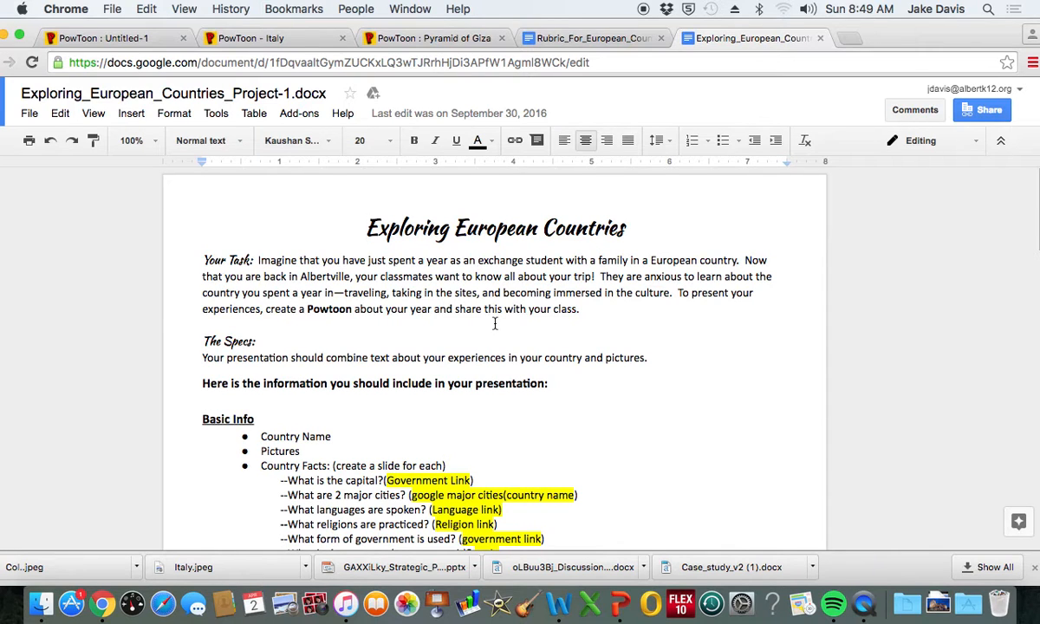
Review the rubric, the project instructions, and the Pyramid of Giza and Italy examples, and return to the untitled PowToon
left_click(589, 39)
left_click(450, 39)
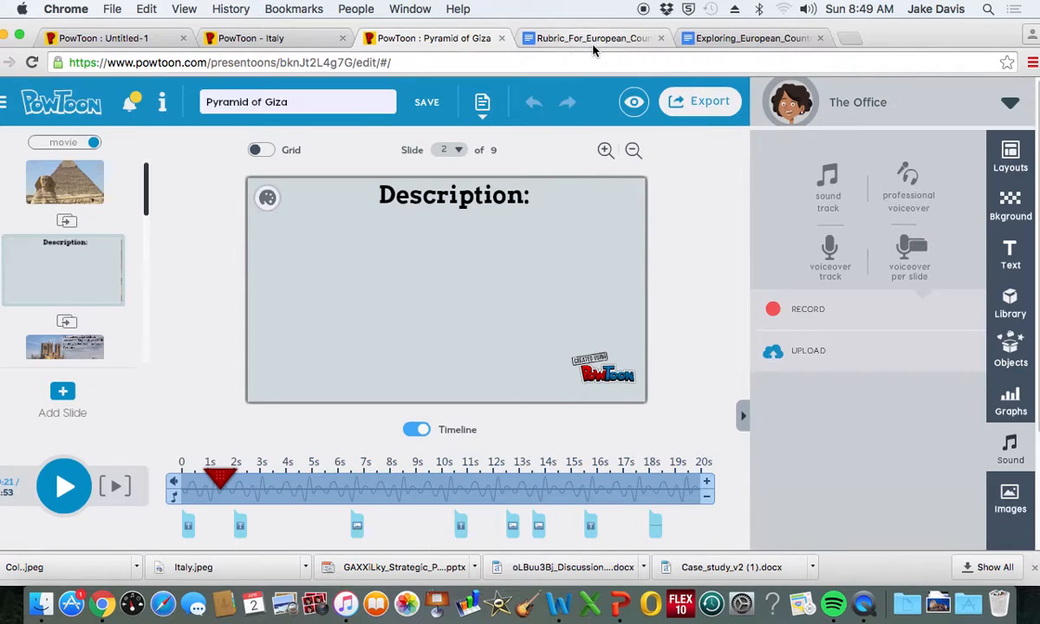
left_click(562, 42)
left_click(739, 40)
left_click(539, 41)
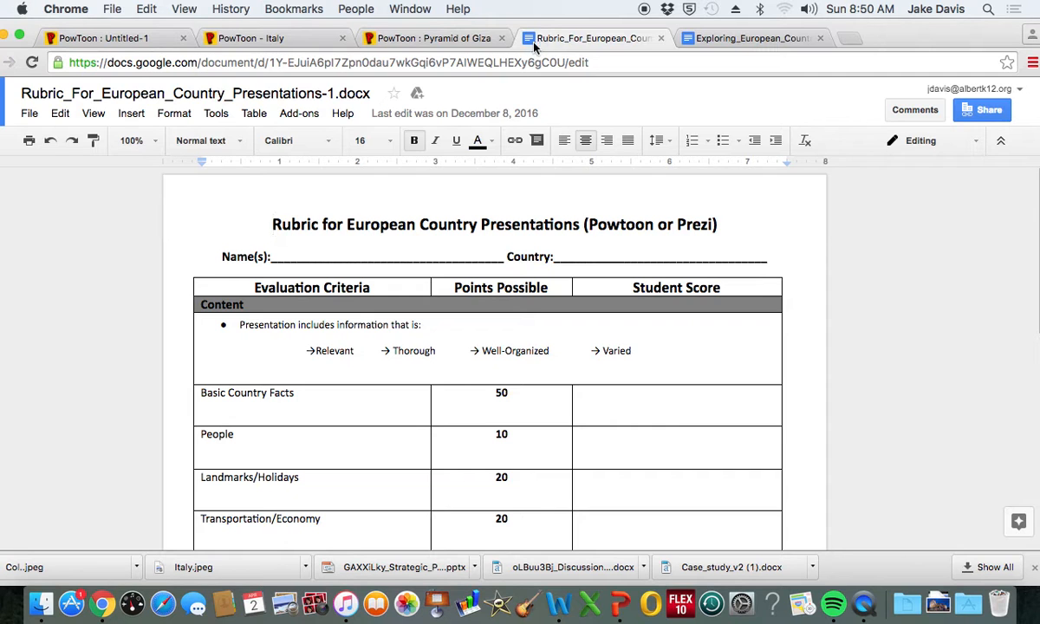
left_click(279, 39)
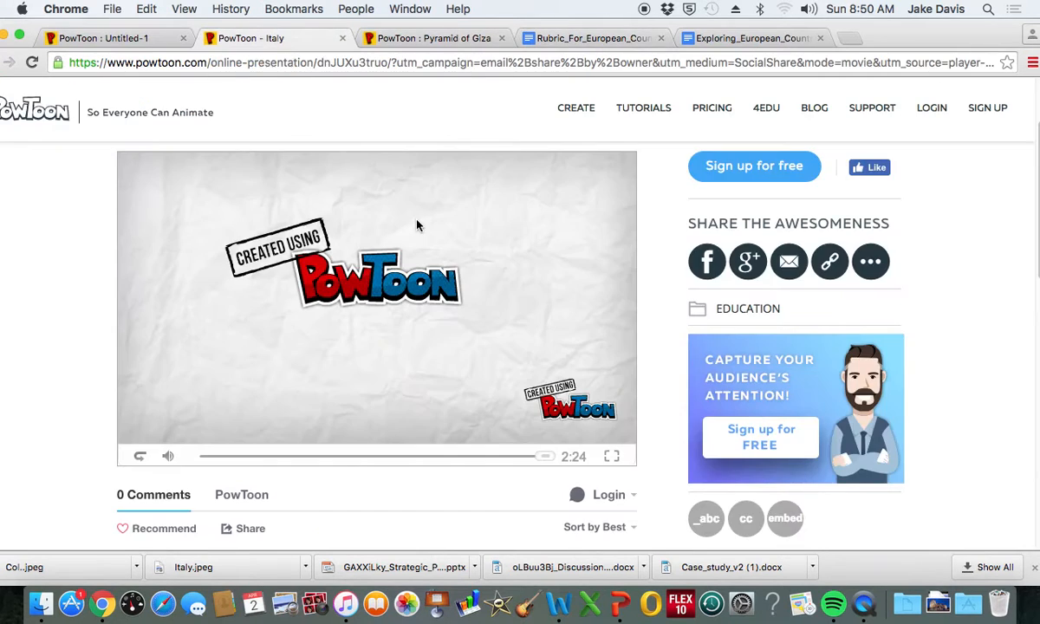
left_click(124, 39)
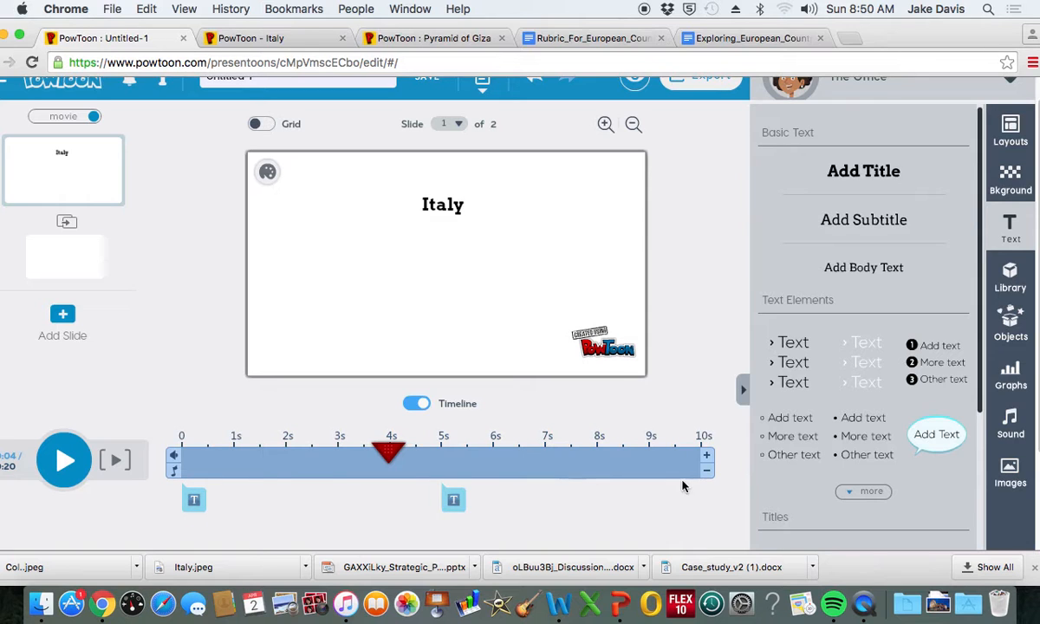
Inspect the timeline spans of the Italy title and "The boot of Europe" subtitle, and return the playhead to 0s
left_click(192, 503)
left_click(454, 503)
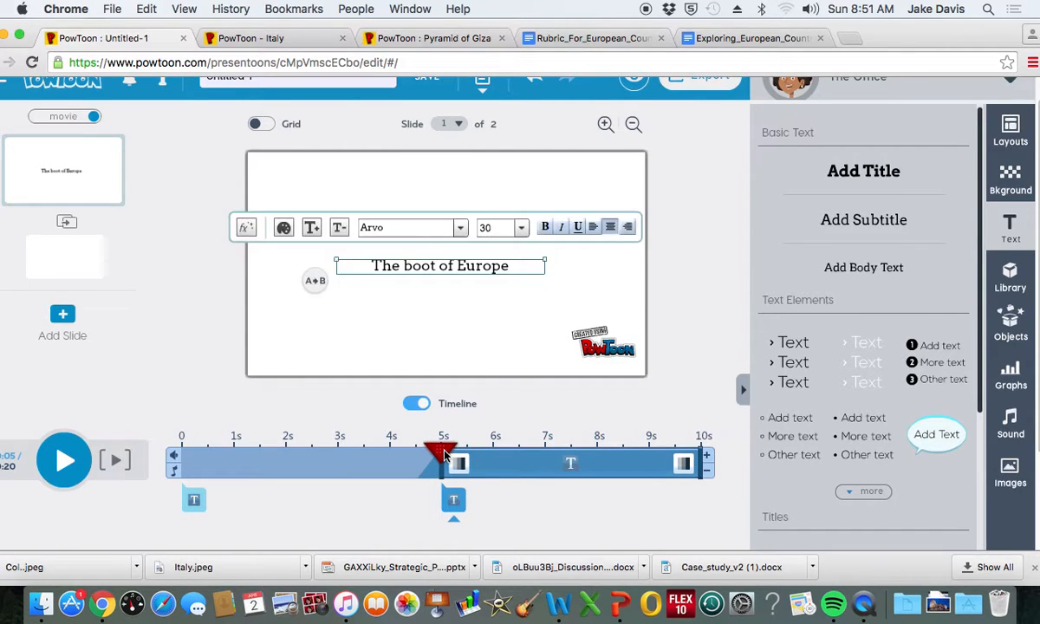
left_click_drag(443, 455, 151, 457)
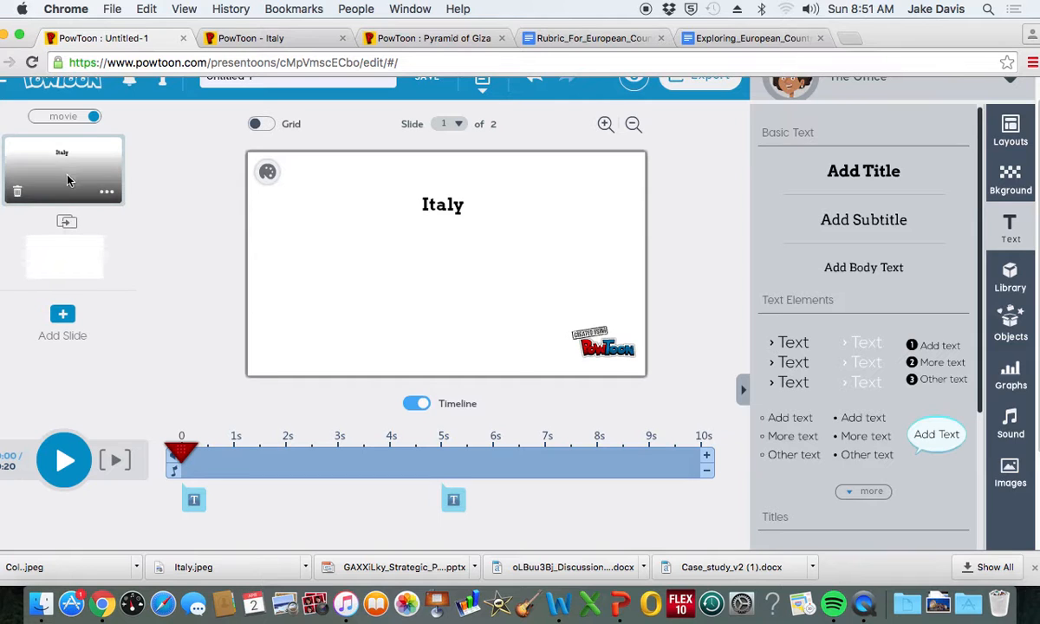
View the blank second slide and return to the Italy slide
left_click(88, 268)
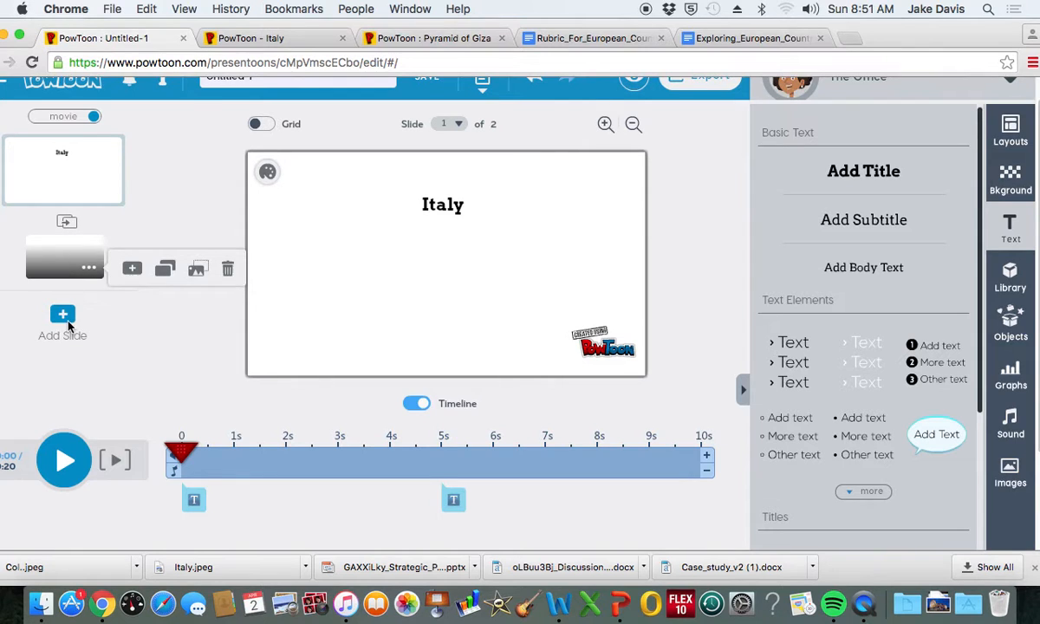
left_click(68, 269)
left_click(75, 155)
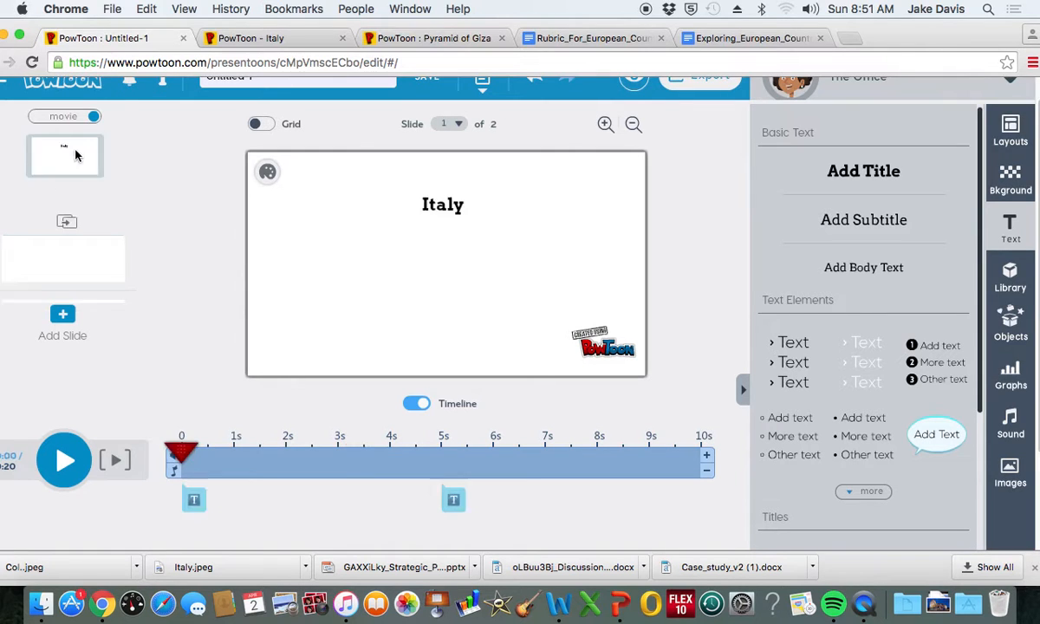
left_click(64, 237)
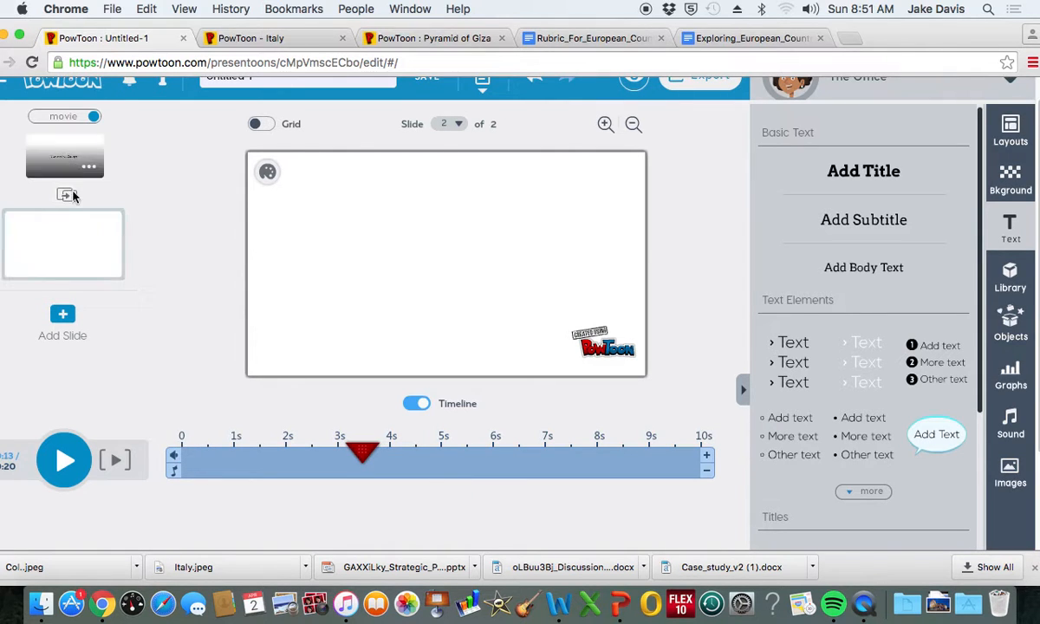
left_click(76, 156)
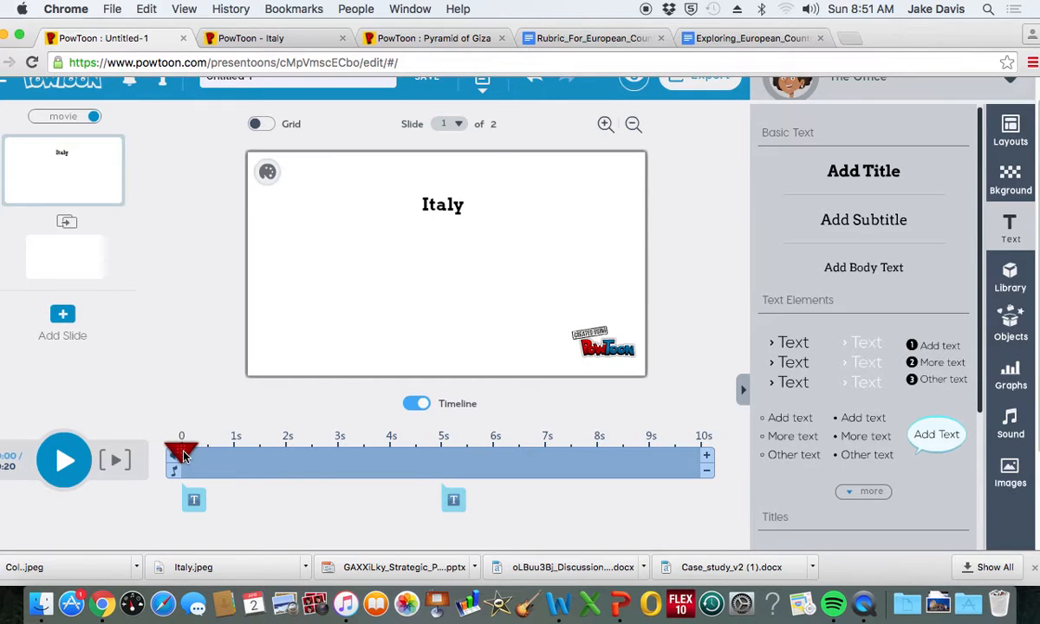
Scrub the first slide's timeline to 5s and back to the start, and preview the playback
left_click_drag(182, 457, 455, 458)
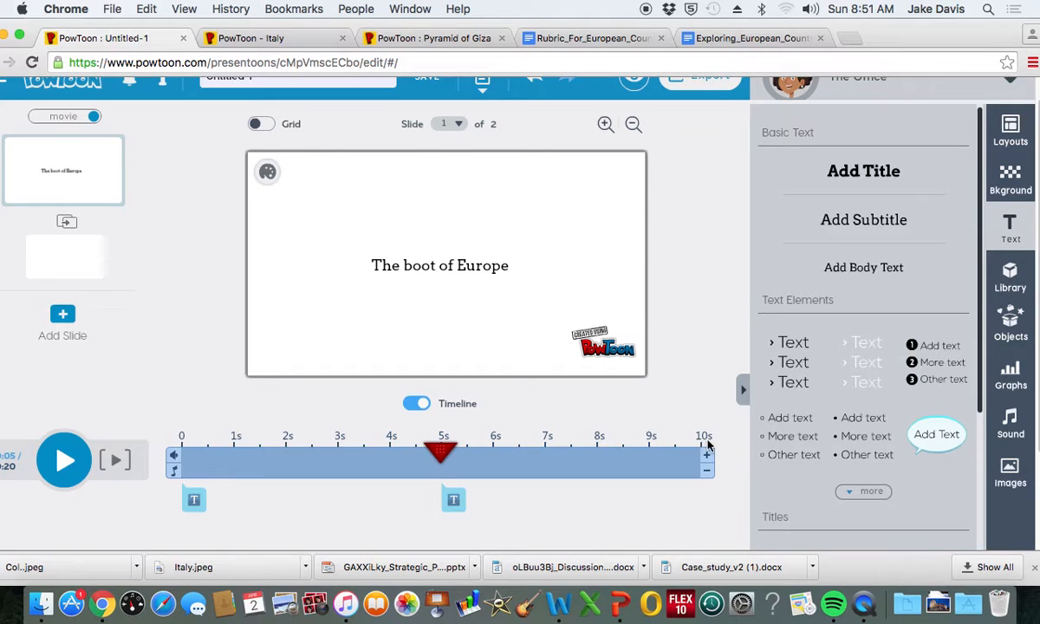
left_click_drag(421, 459, 178, 458)
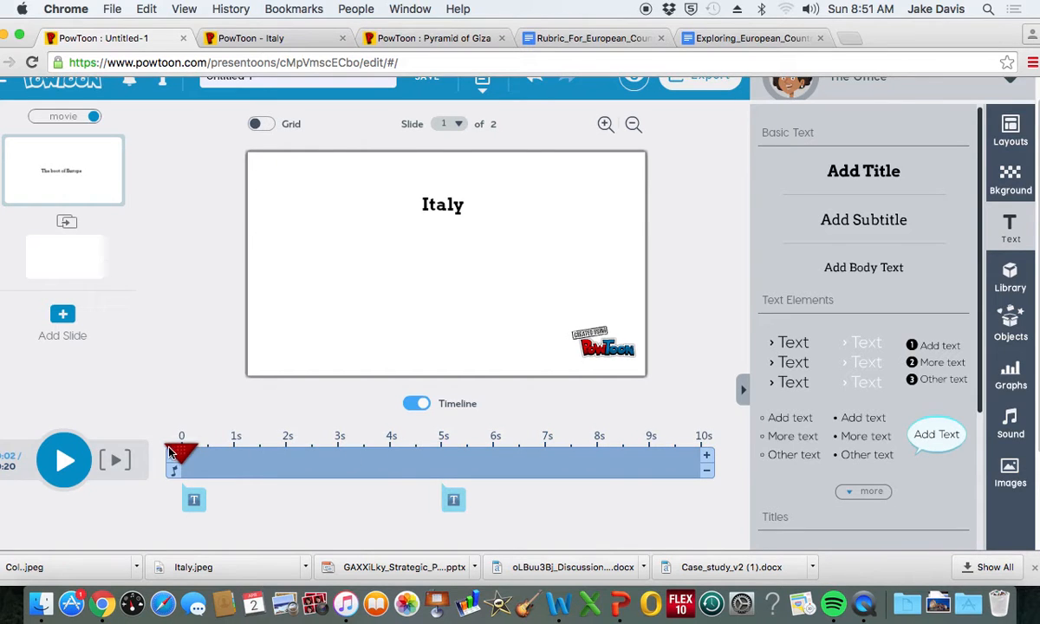
left_click(67, 461)
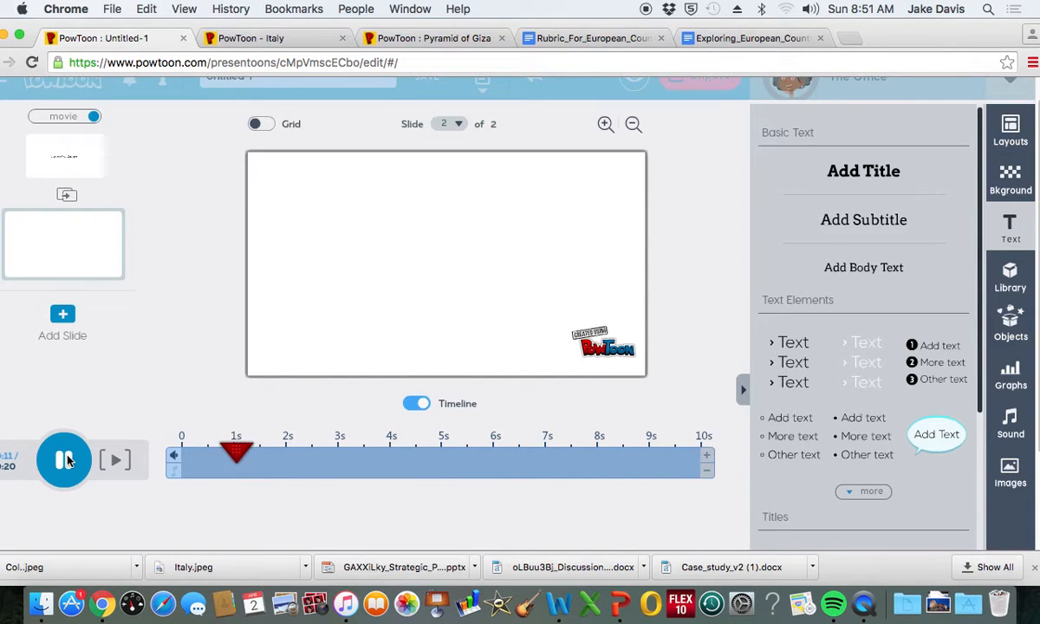
left_click(65, 461)
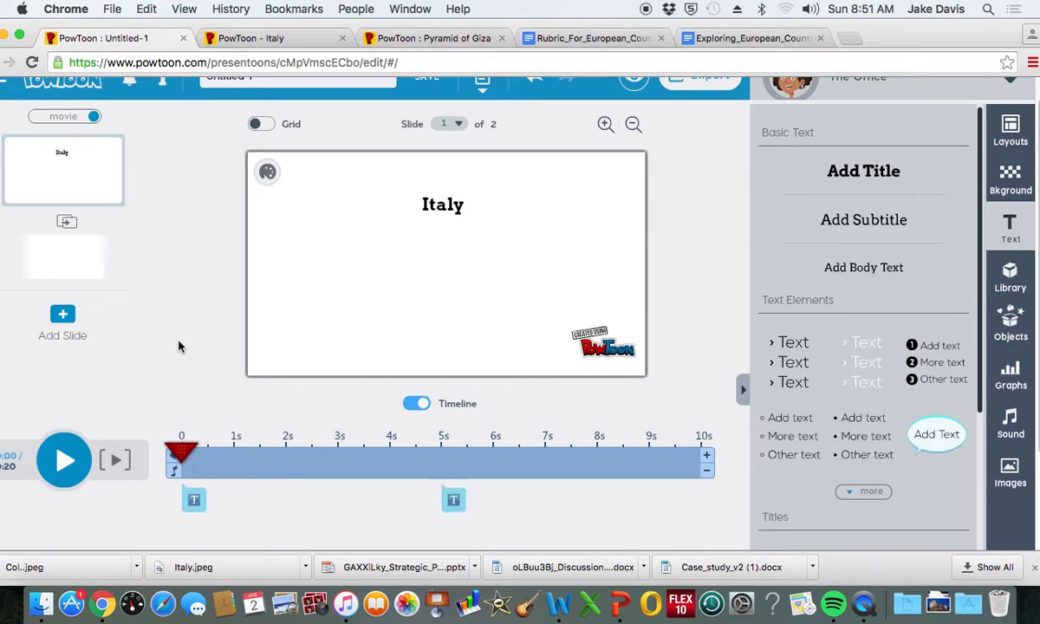
Nudge the Italy title slightly to the right and extend its display time to the 10s end of the slide
left_click(460, 514)
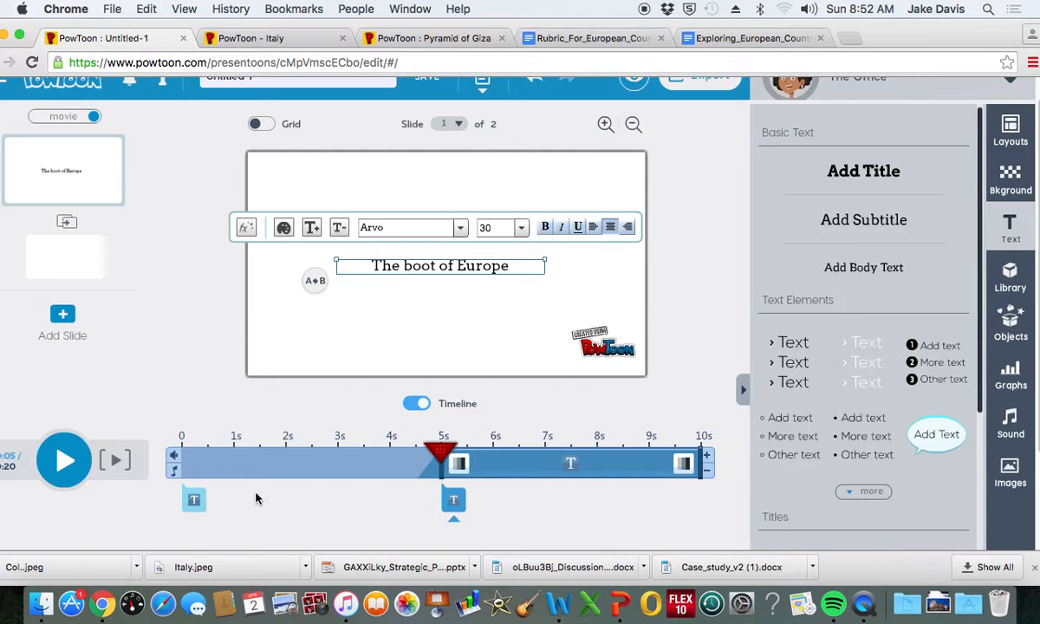
left_click(193, 498)
left_click(200, 501)
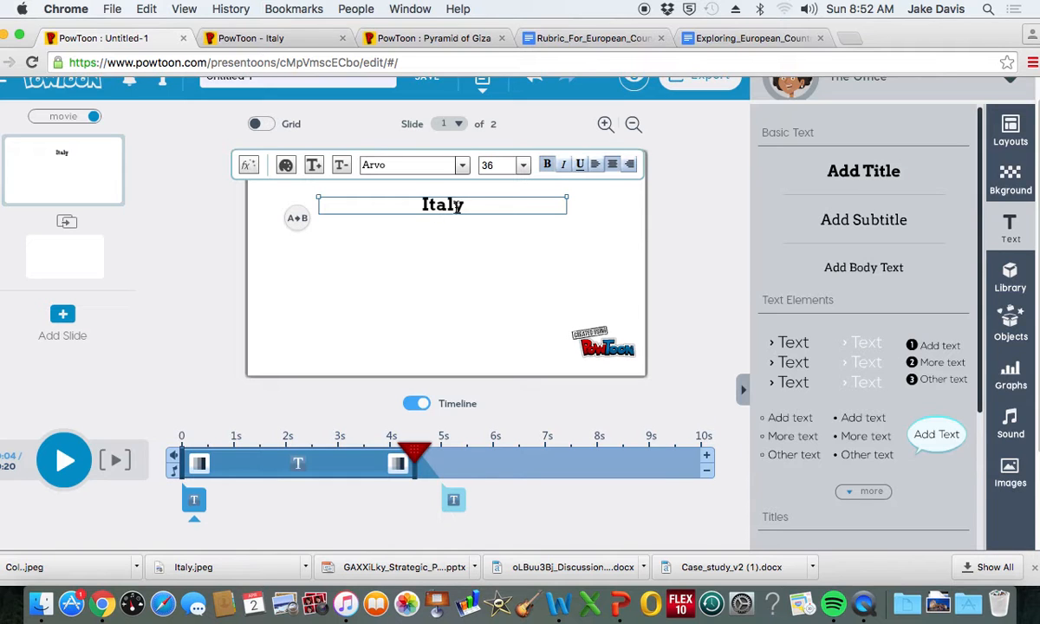
mouse_move(473, 208)
left_mouse_down()
mouse_move(452, 212)
mouse_move(484, 208)
left_mouse_up()
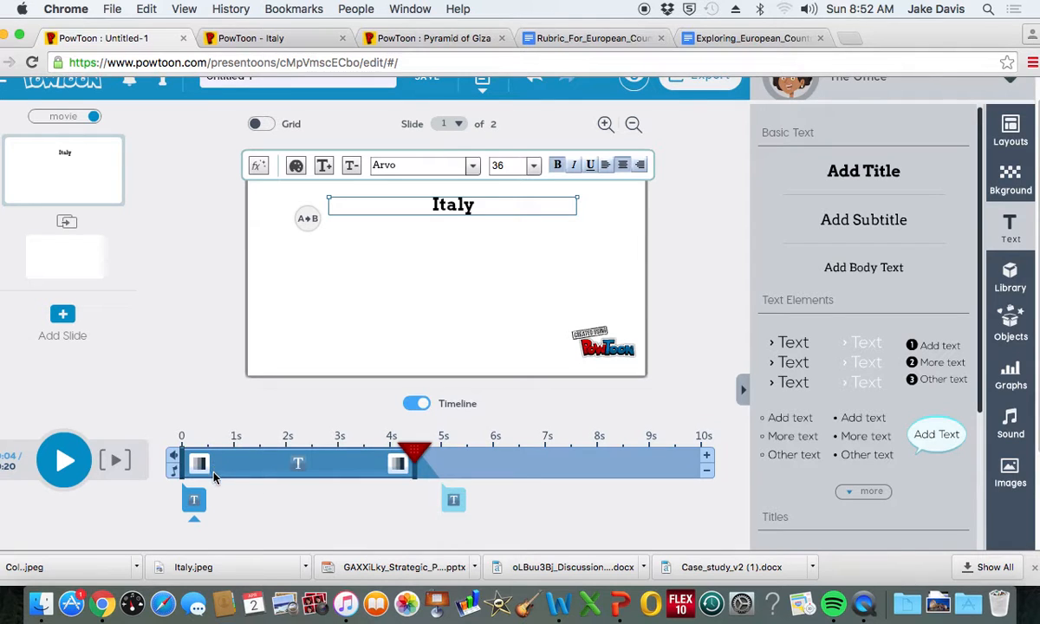
left_click_drag(399, 464, 733, 465)
Make "The boot of Europe" subtitle appear from 0s on the first slide's timeline
left_click(449, 501)
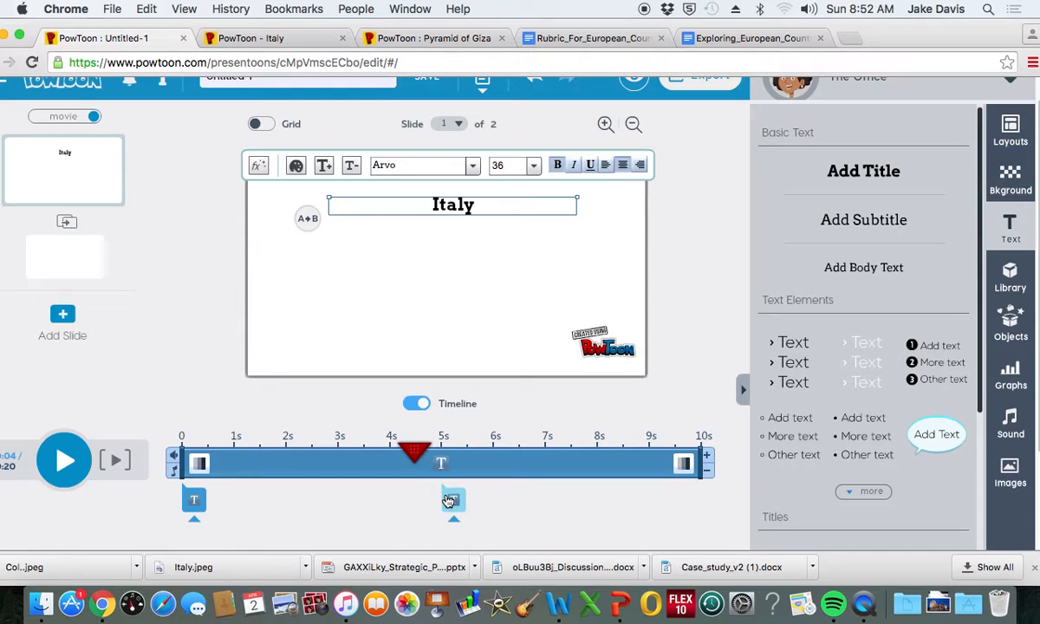
left_click(451, 501)
left_click_drag(443, 460, 182, 458)
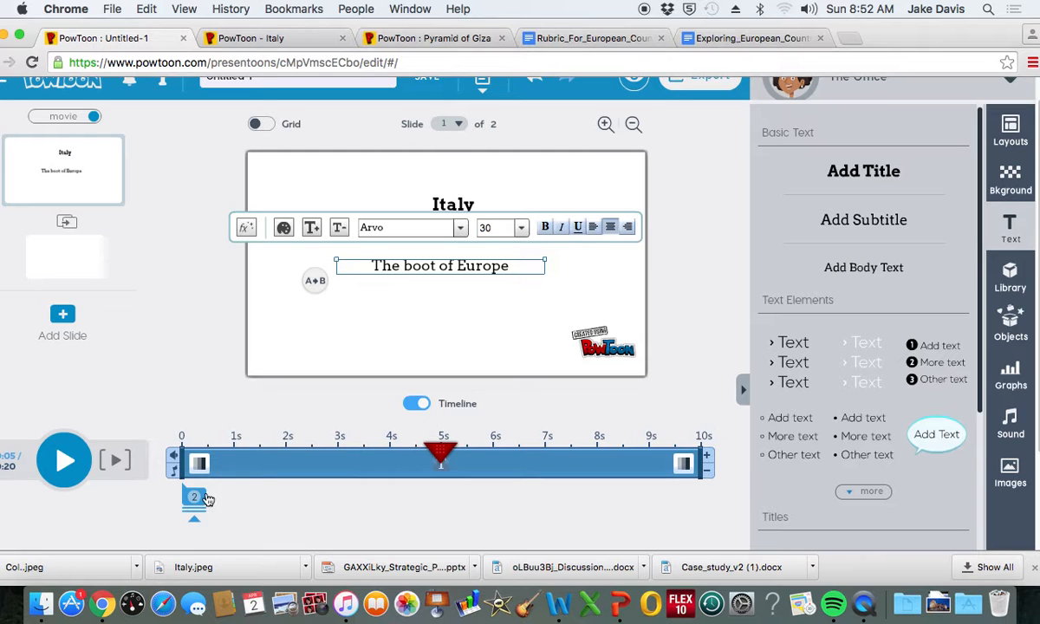
mouse_move(188, 468)
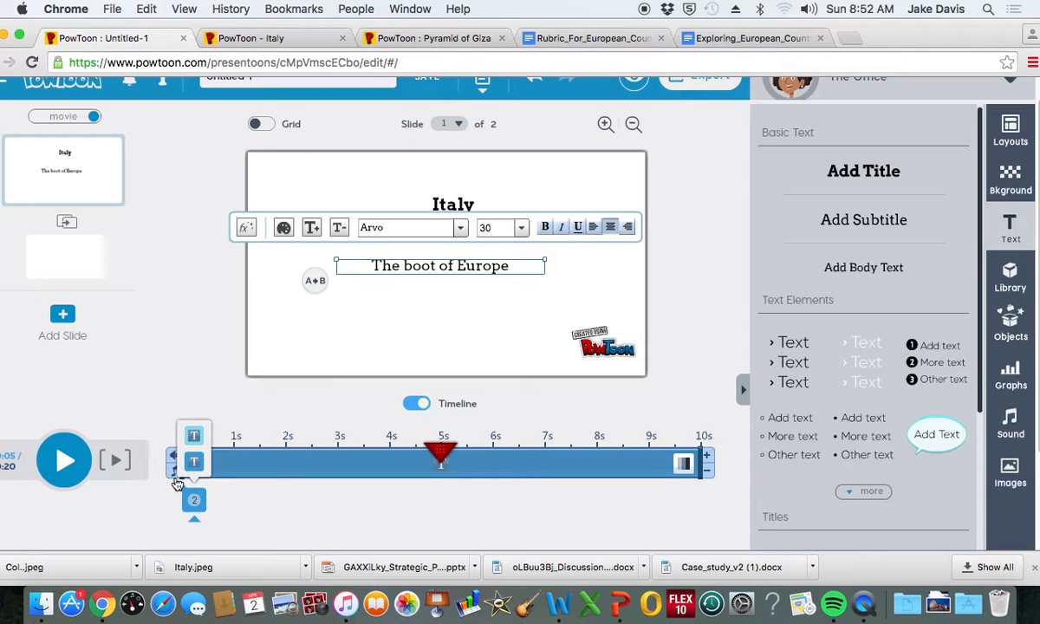
Add body text reading "Italy is awesome!" below the subtitle on the first slide
left_click(875, 271)
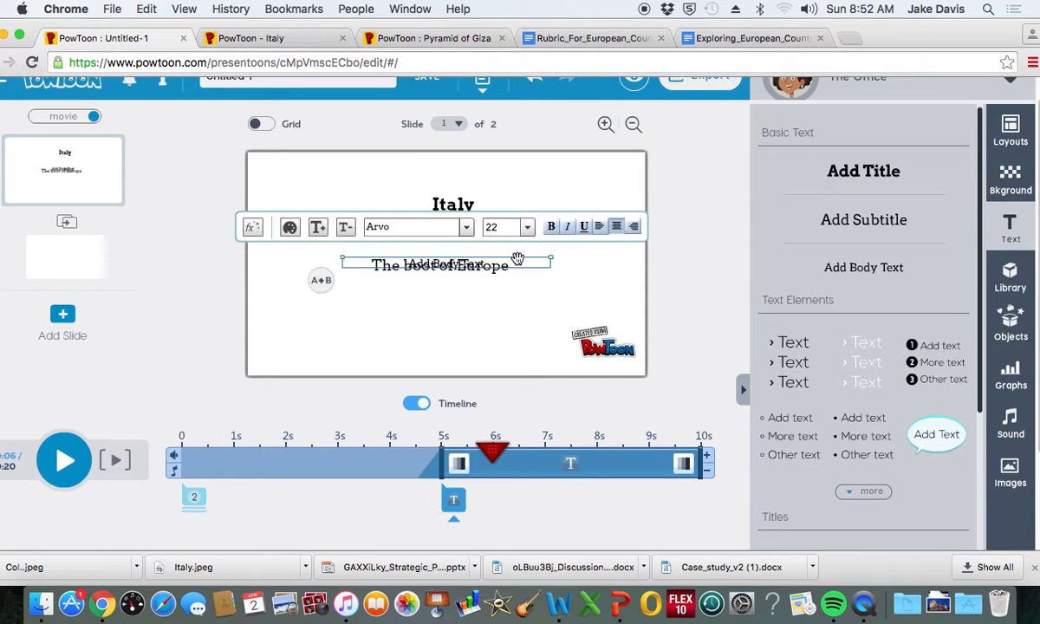
left_click_drag(516, 265, 492, 308)
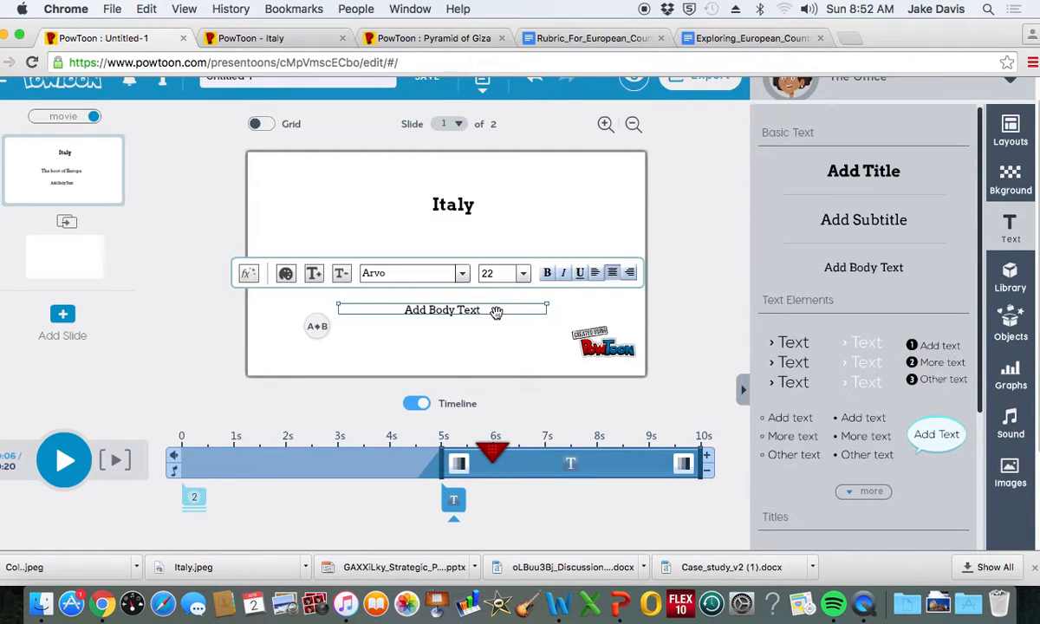
double_click(497, 310)
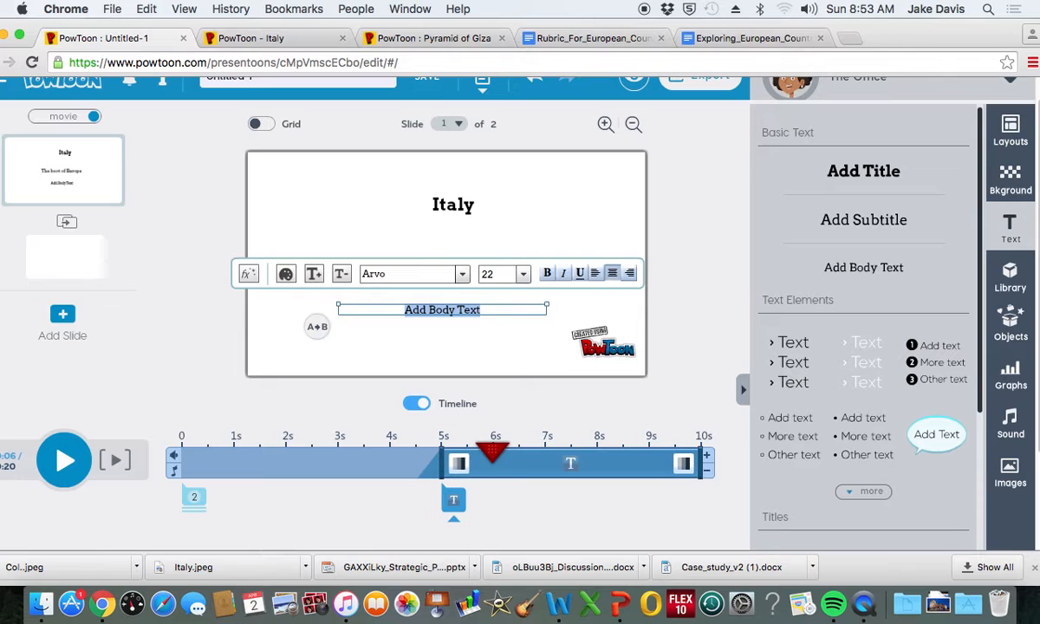
type("Italy")
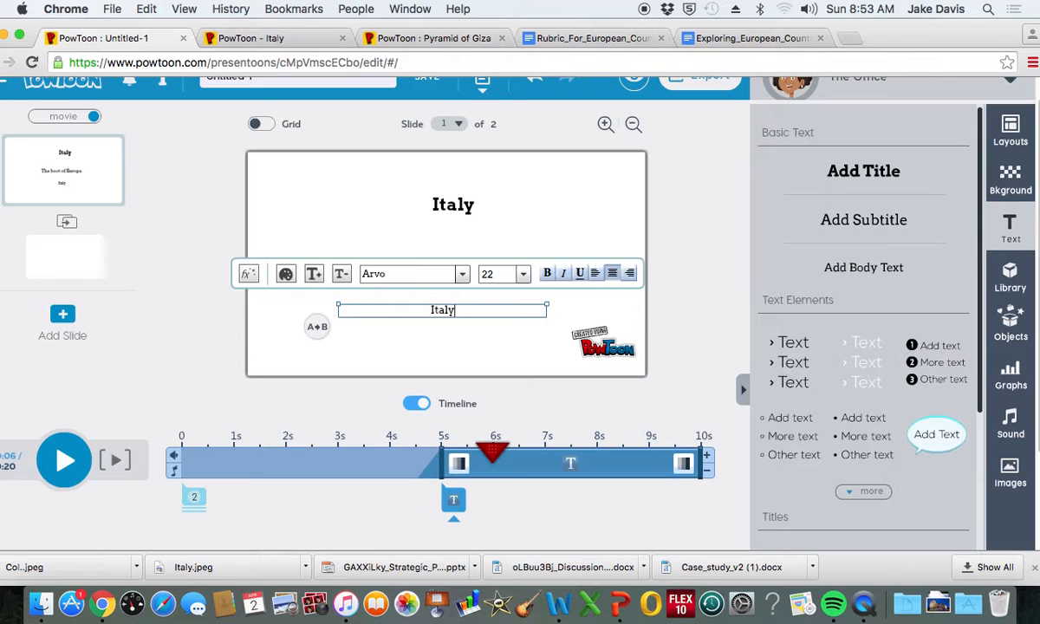
type(" is awesome")
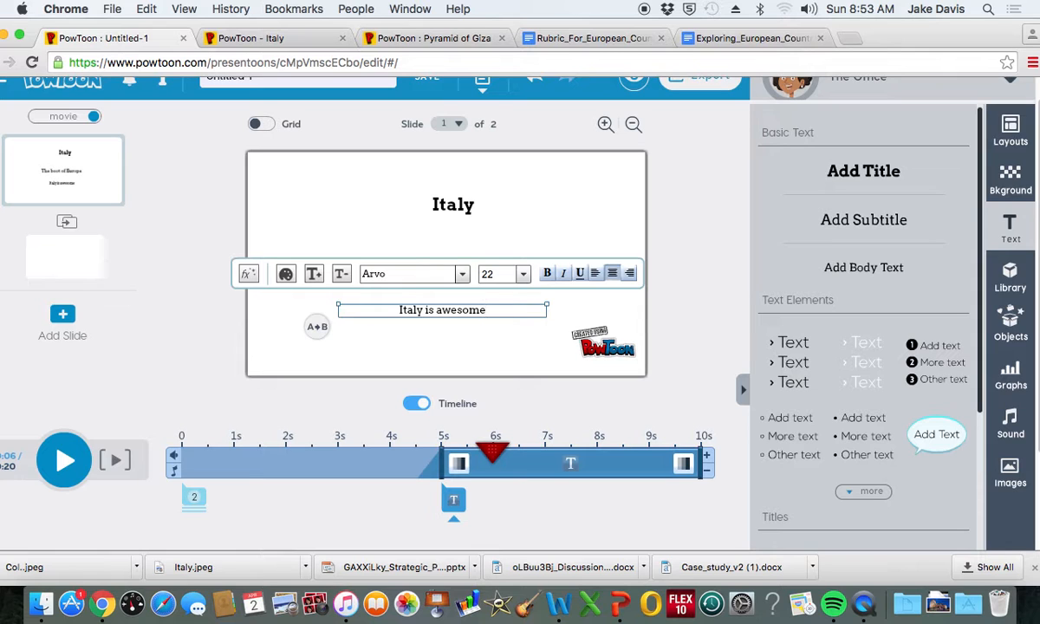
type("!")
Play the first slide from the start to preview its text timing, and return the playhead to 0s
left_click_drag(494, 458, 180, 454)
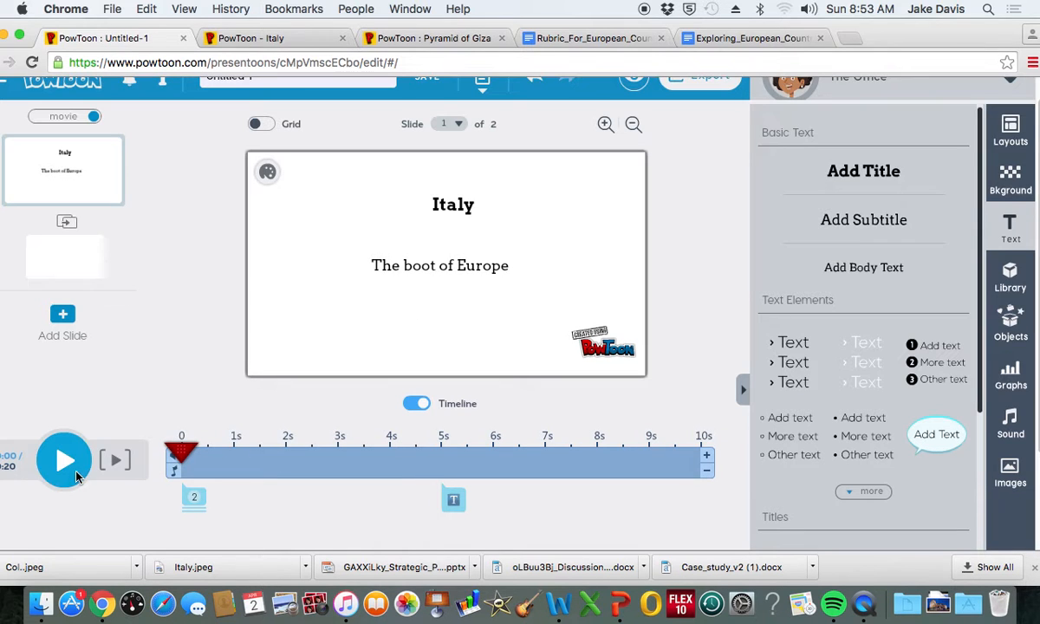
left_click(73, 455)
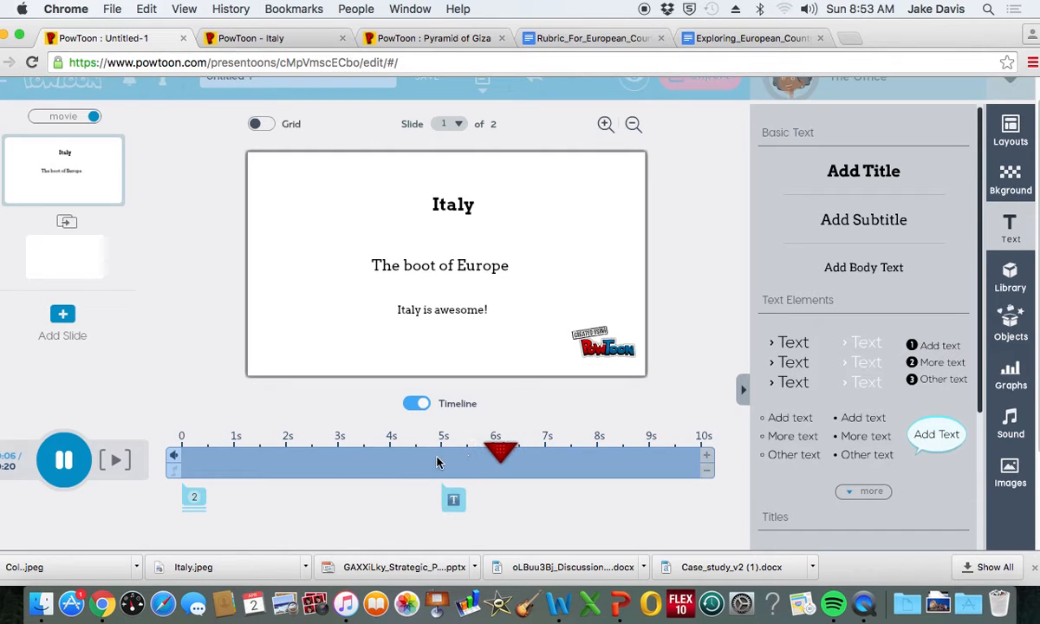
left_click_drag(516, 451, 180, 457)
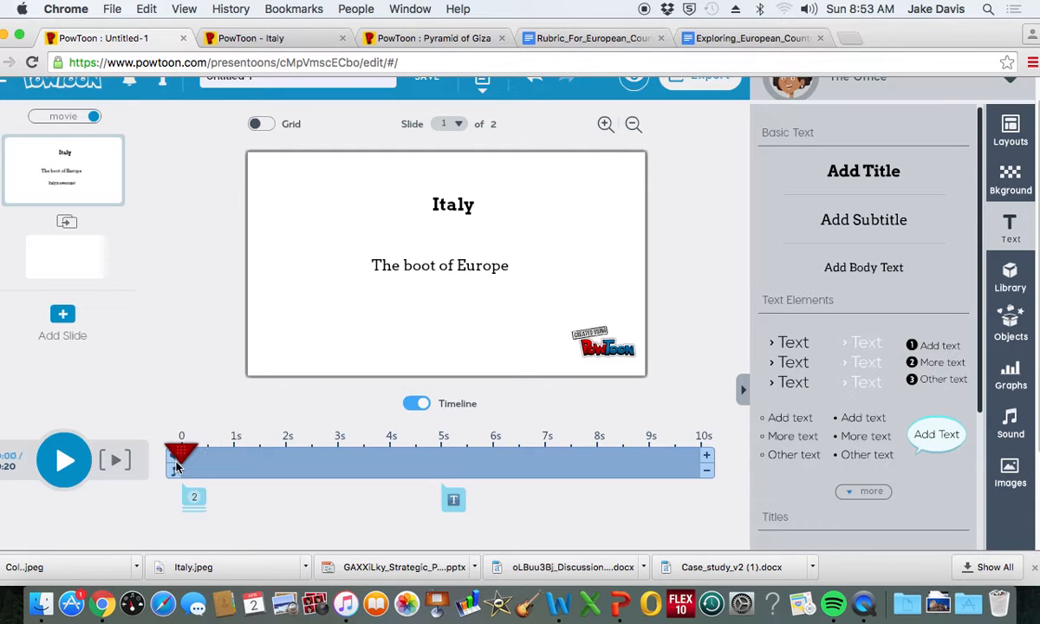
Set the "Italy is awesome!" text to start at about 6.5s and "The boot of Europe" subtitle at 4s
left_click(459, 511)
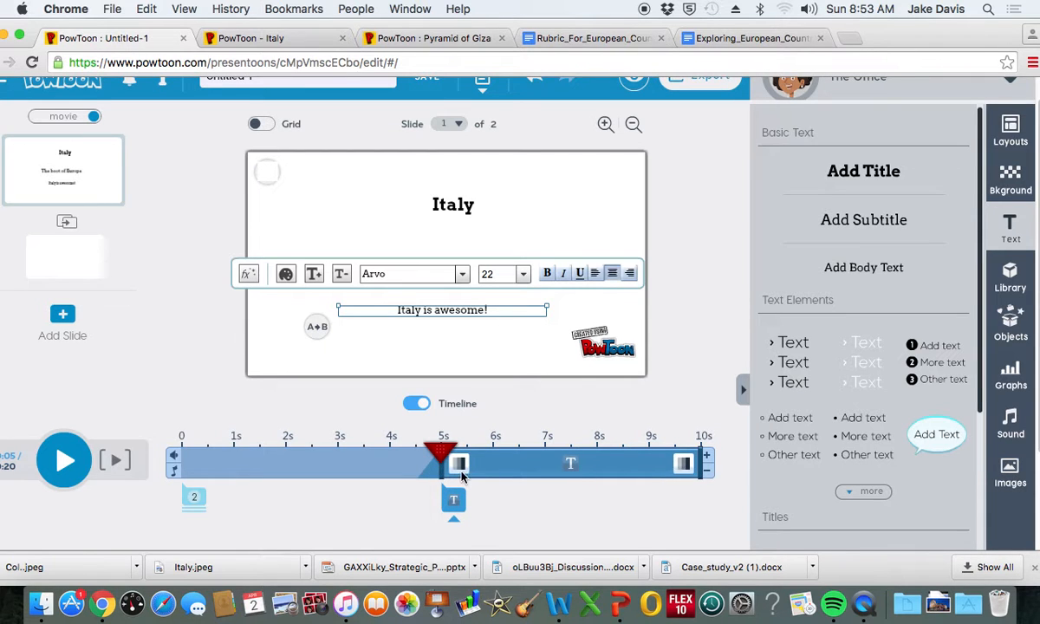
mouse_move(436, 471)
left_mouse_down()
mouse_move(318, 464)
mouse_move(579, 462)
mouse_move(518, 462)
left_mouse_up()
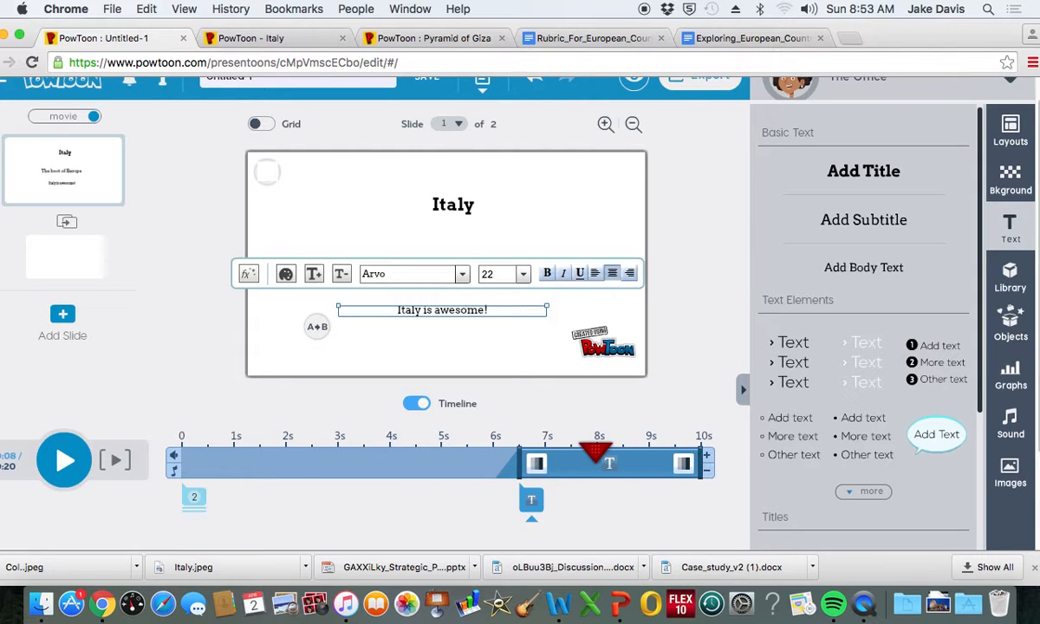
left_click(196, 499)
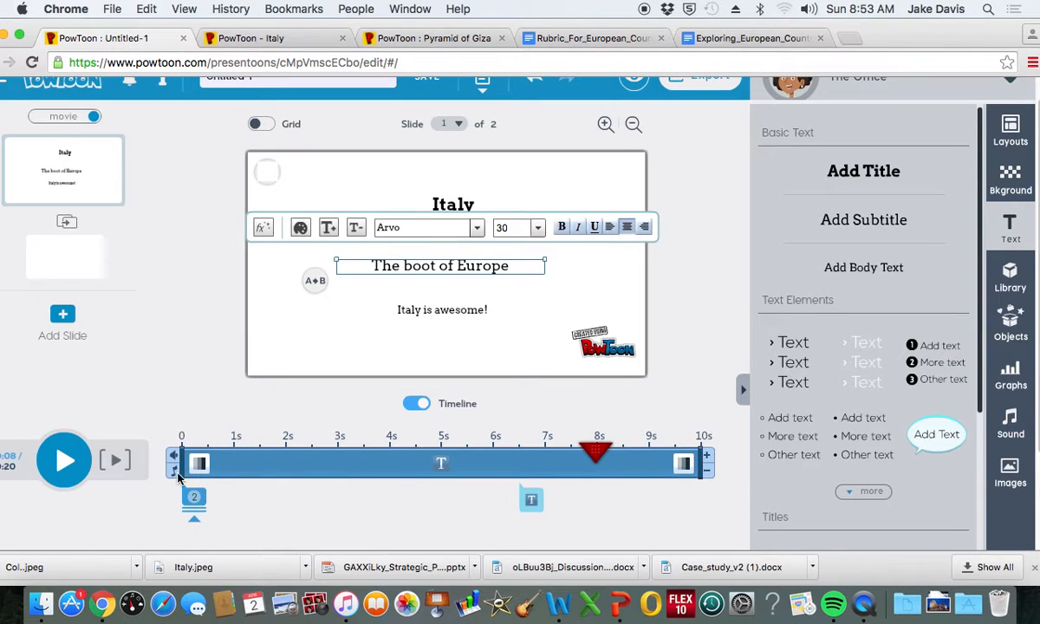
left_click_drag(176, 465, 392, 469)
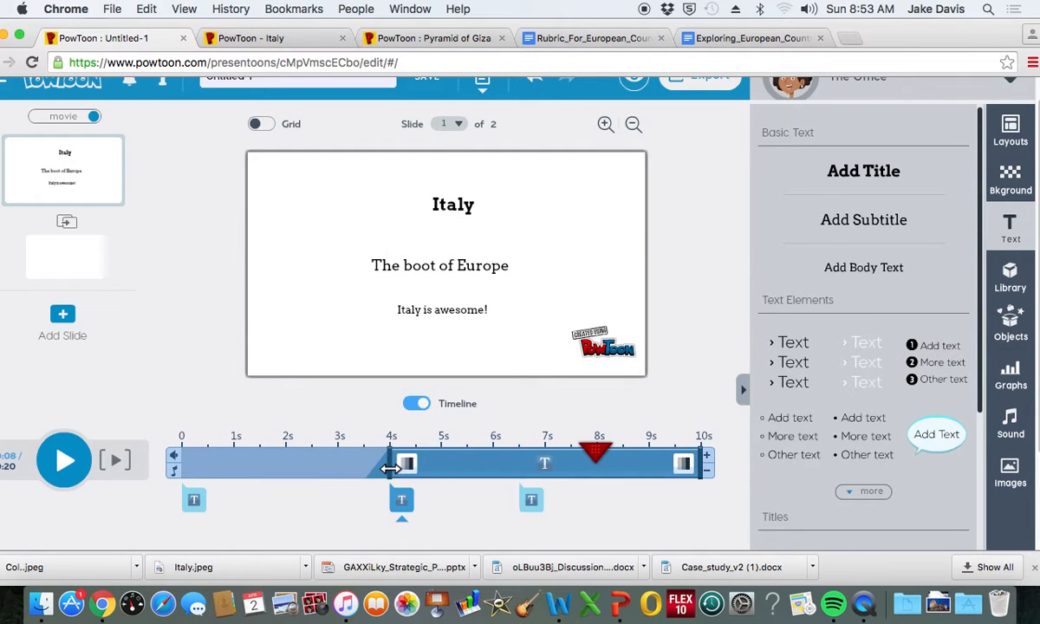
left_click(391, 468)
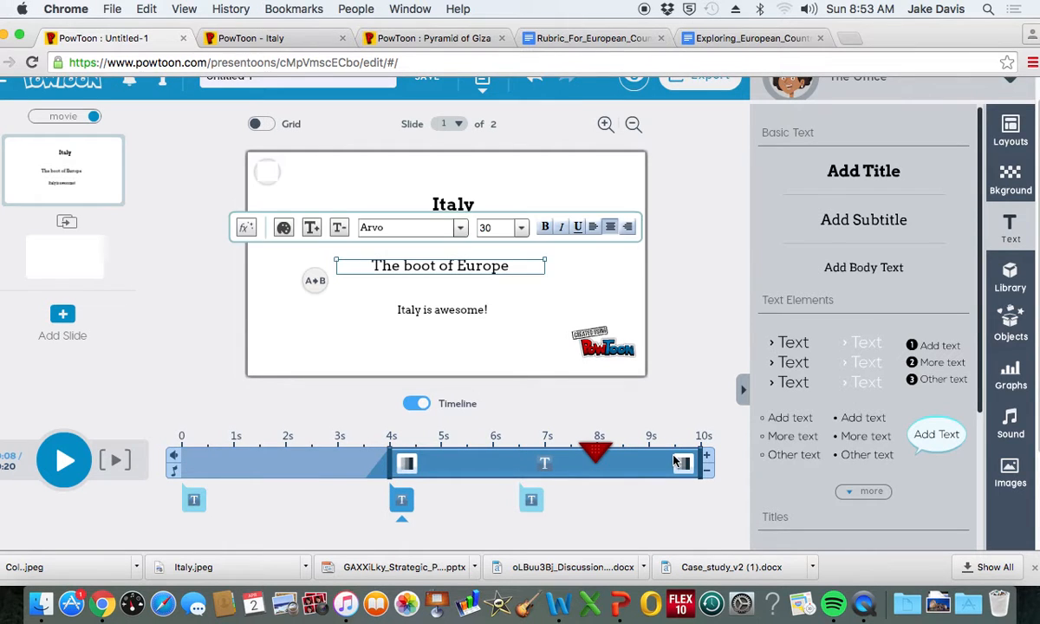
Shorten the Italy title's display time so that it ends at 5s on the timeline
left_click(195, 499)
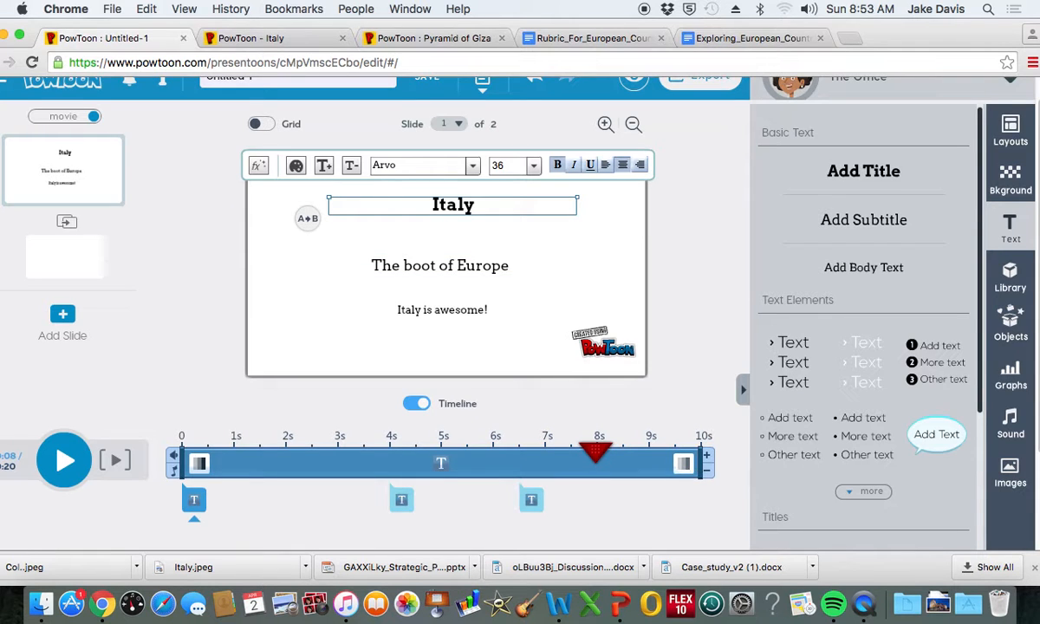
left_click_drag(702, 464, 438, 464)
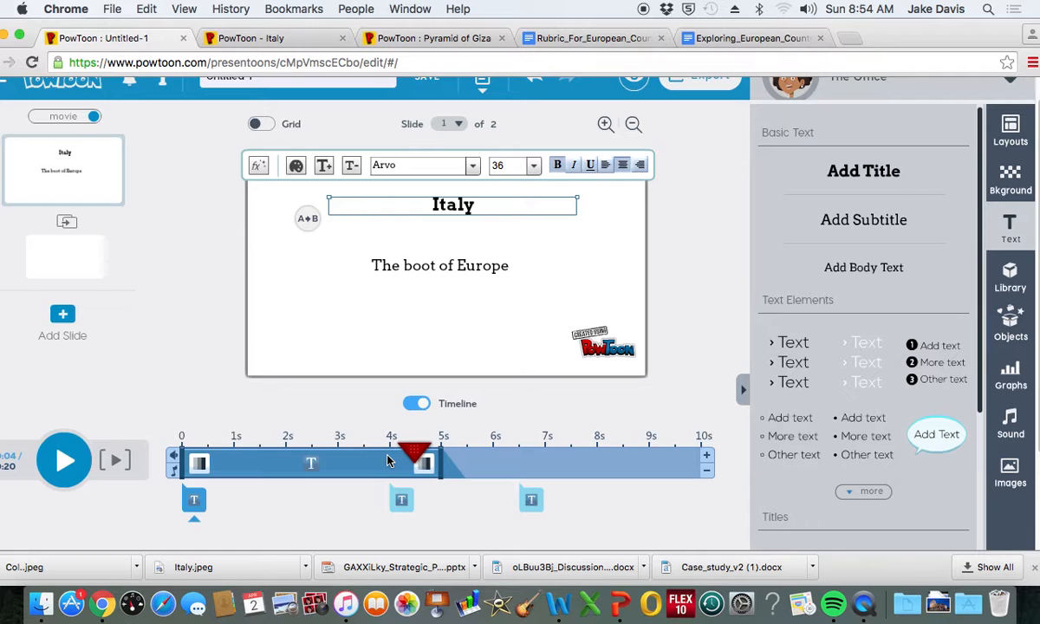
Play the PowToon from 0s to preview the shortened title timing, stop on the second slide, and reopen the first slide
left_click_drag(286, 452, 163, 457)
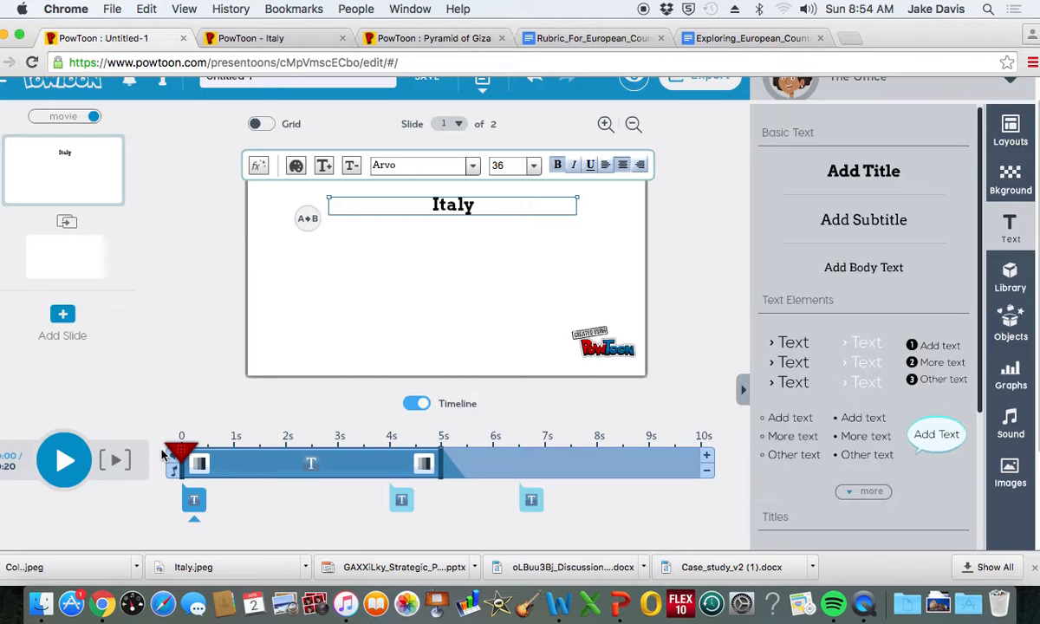
left_click(65, 469)
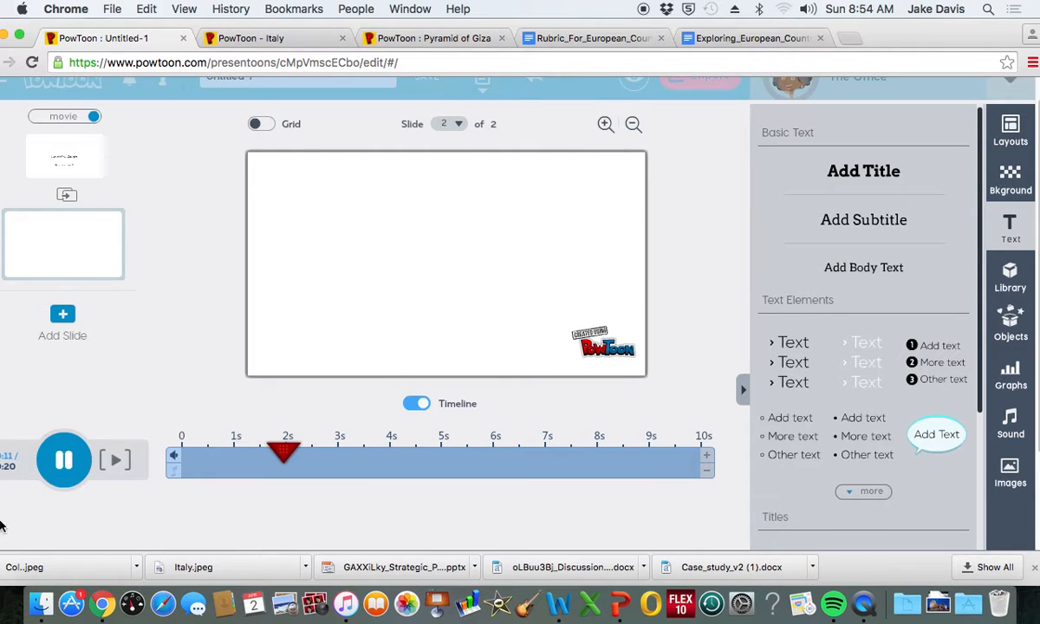
left_click(57, 467)
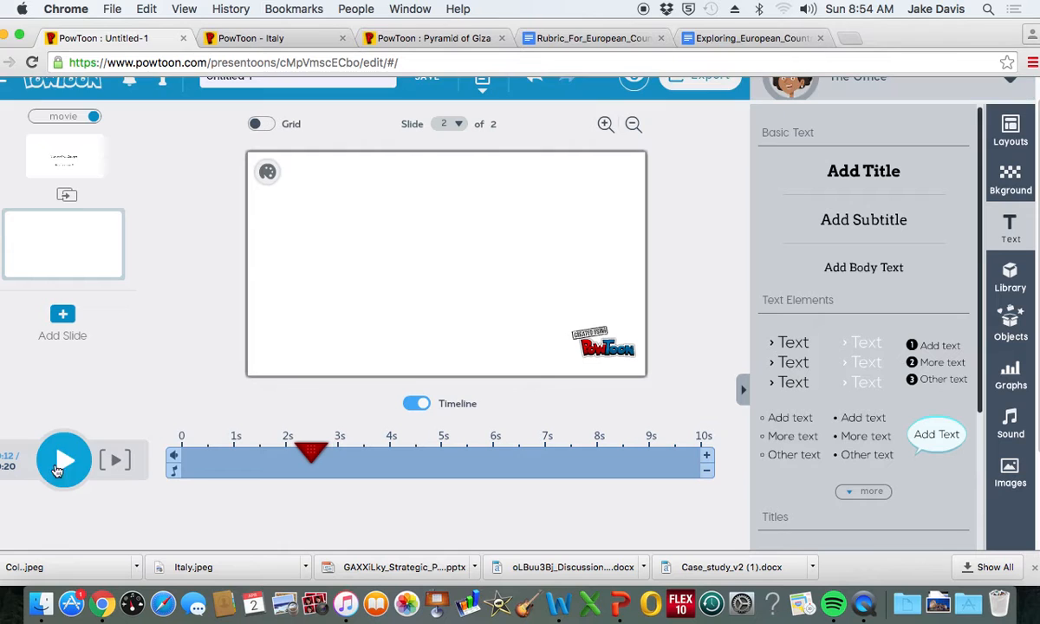
left_click(65, 156)
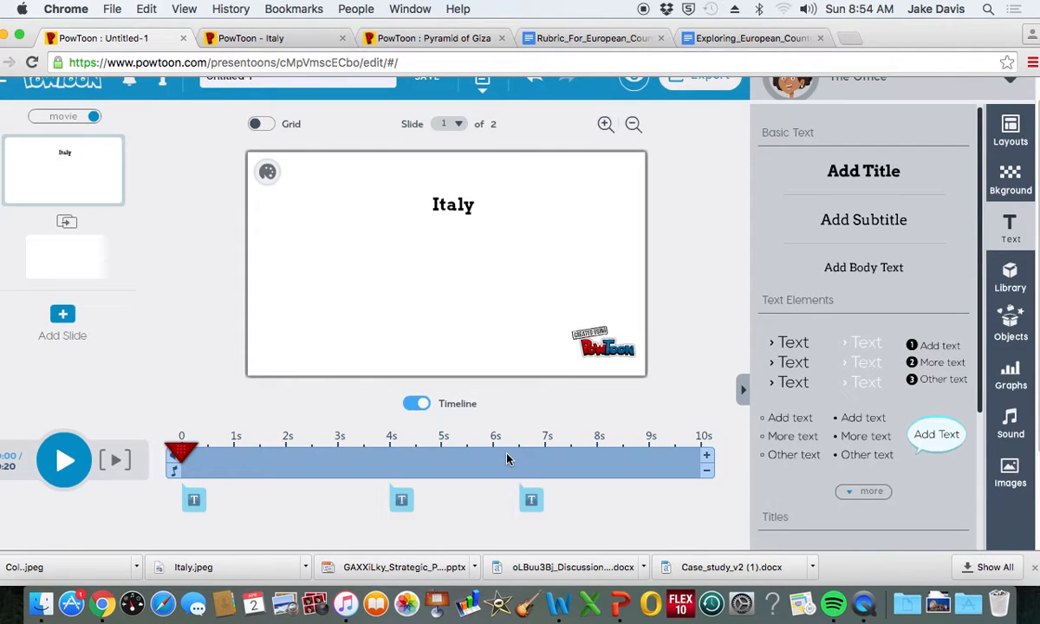
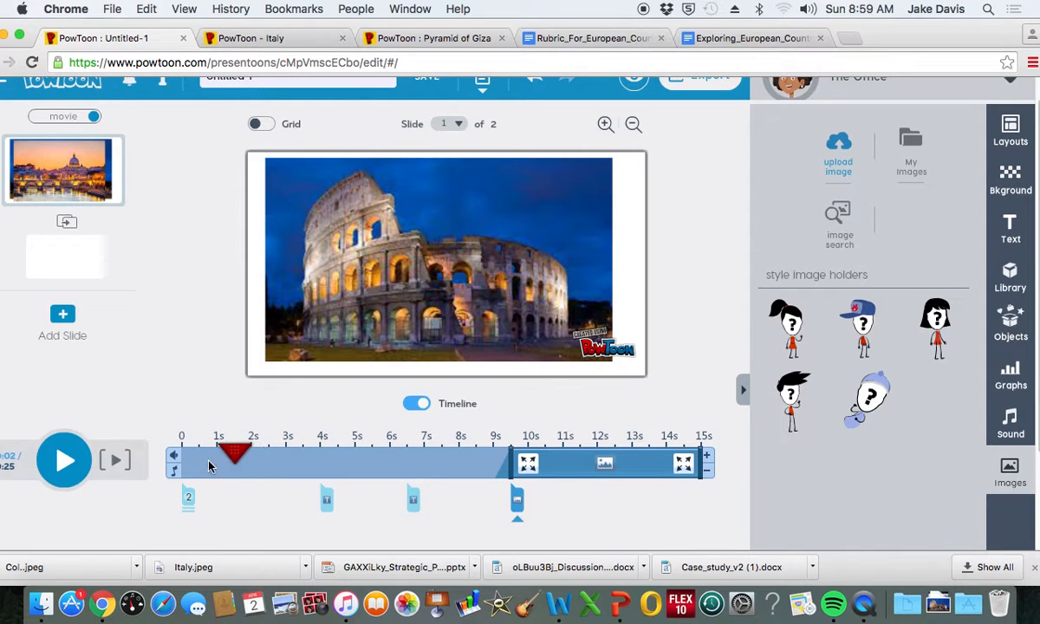
Set the Colosseum image on the first slide to start at about 12.5s on the timeline
left_click(190, 500)
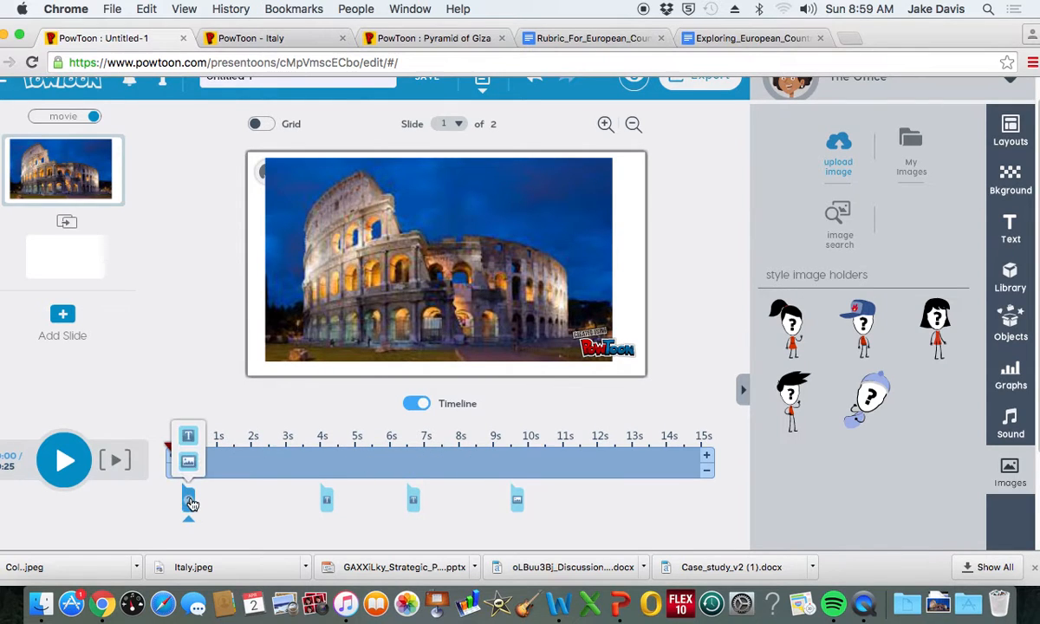
left_click(188, 461)
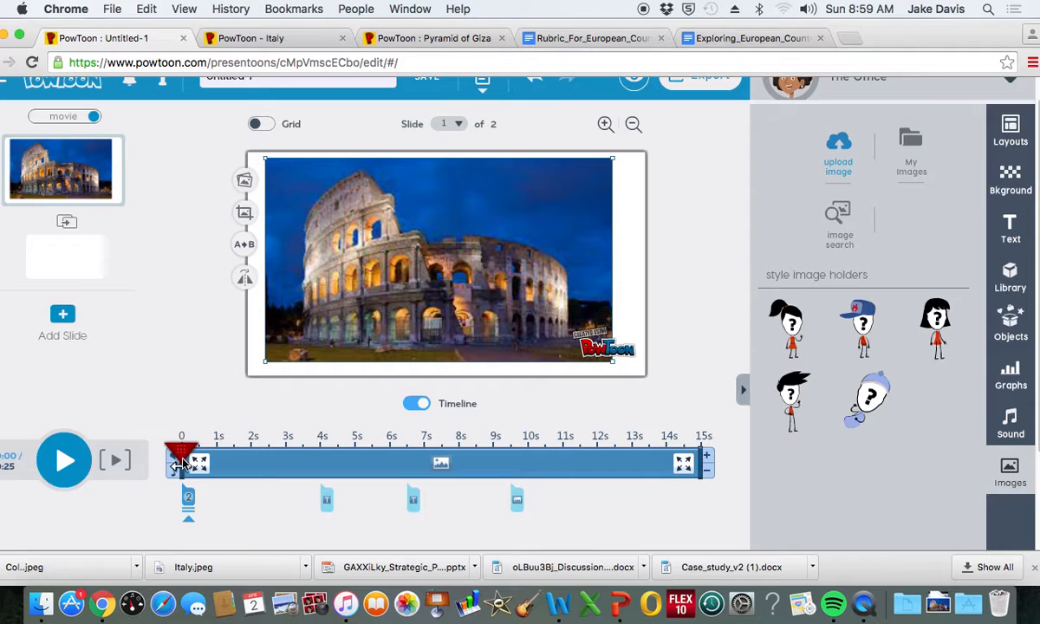
mouse_move(189, 497)
left_click_drag(180, 468, 615, 475)
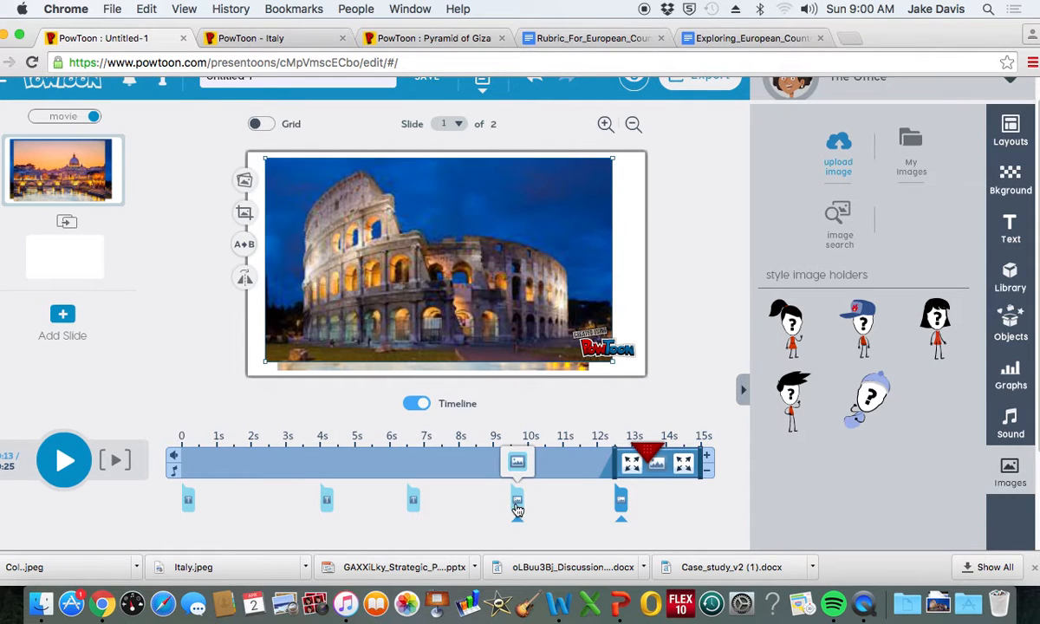
Set the sunset bridge-and-dome image to display from about 8.5s to 12s on the first slide's timeline
left_click(518, 504)
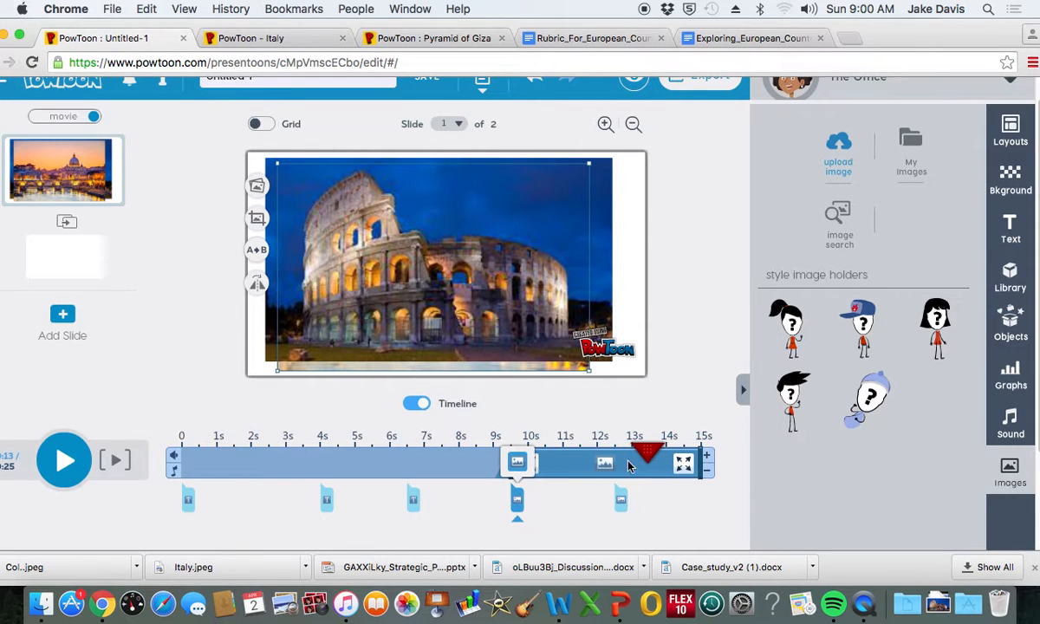
left_click_drag(699, 465, 598, 465)
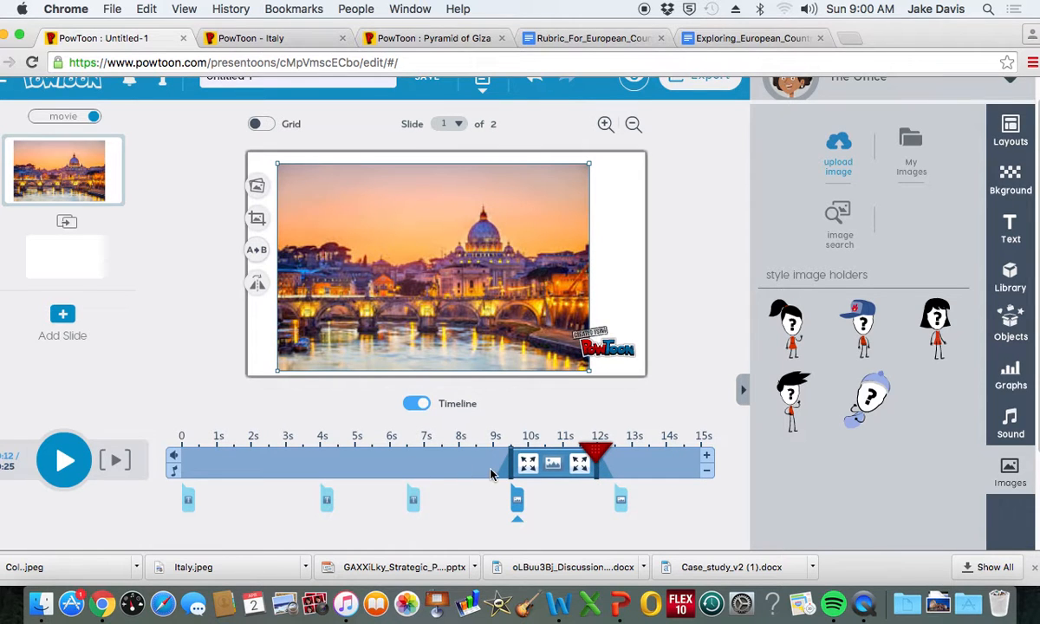
left_click_drag(507, 465, 475, 467)
Play the first slide from 0s to preview the image timing, and pause once playback reaches the second slide
left_click_drag(600, 452, 164, 462)
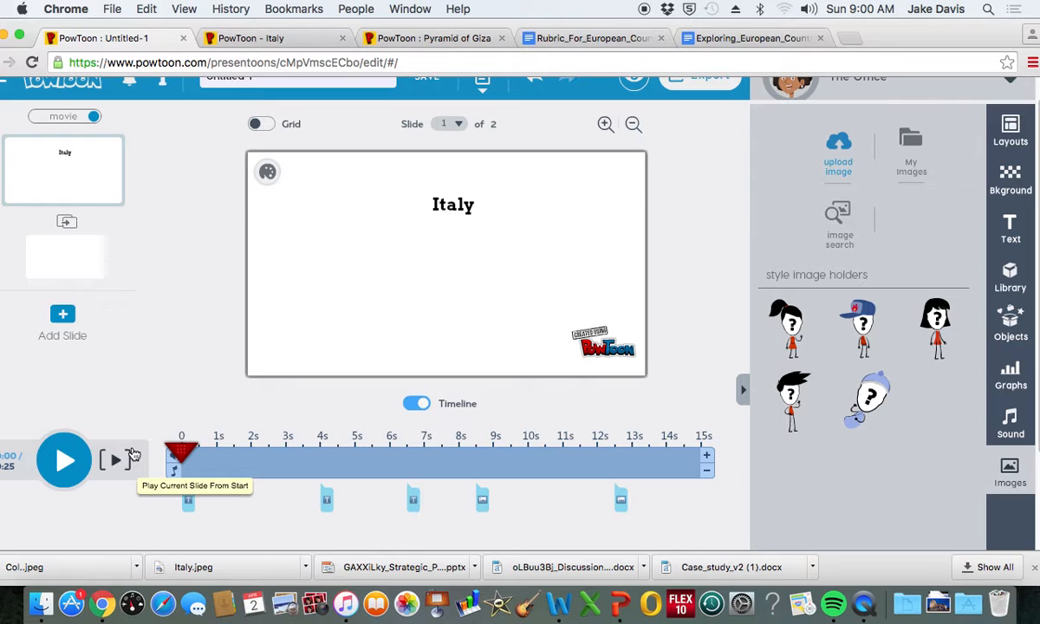
left_click(61, 462)
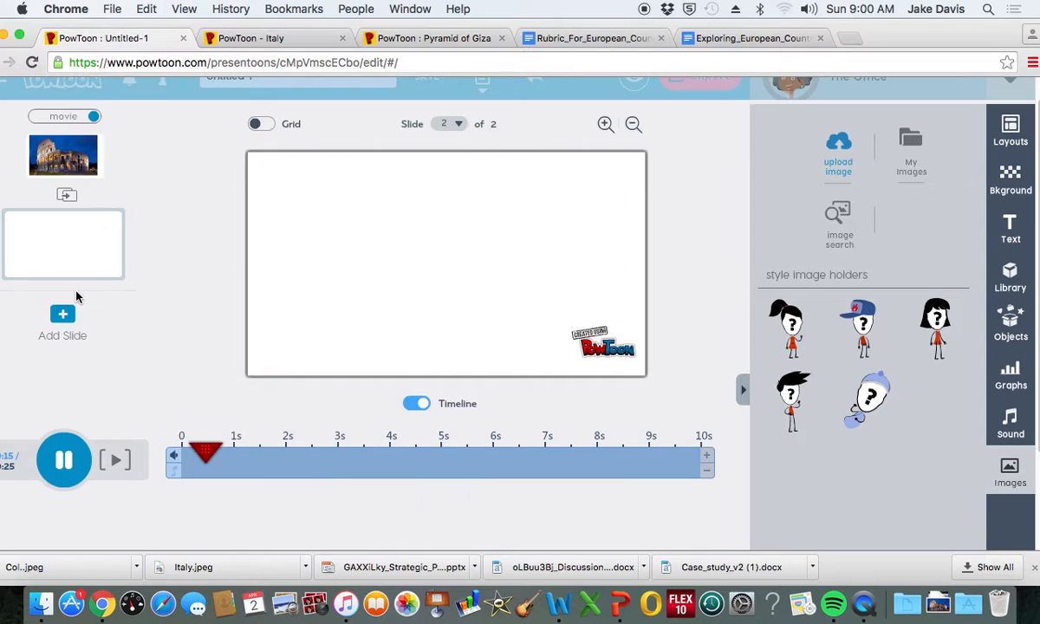
left_click(73, 441)
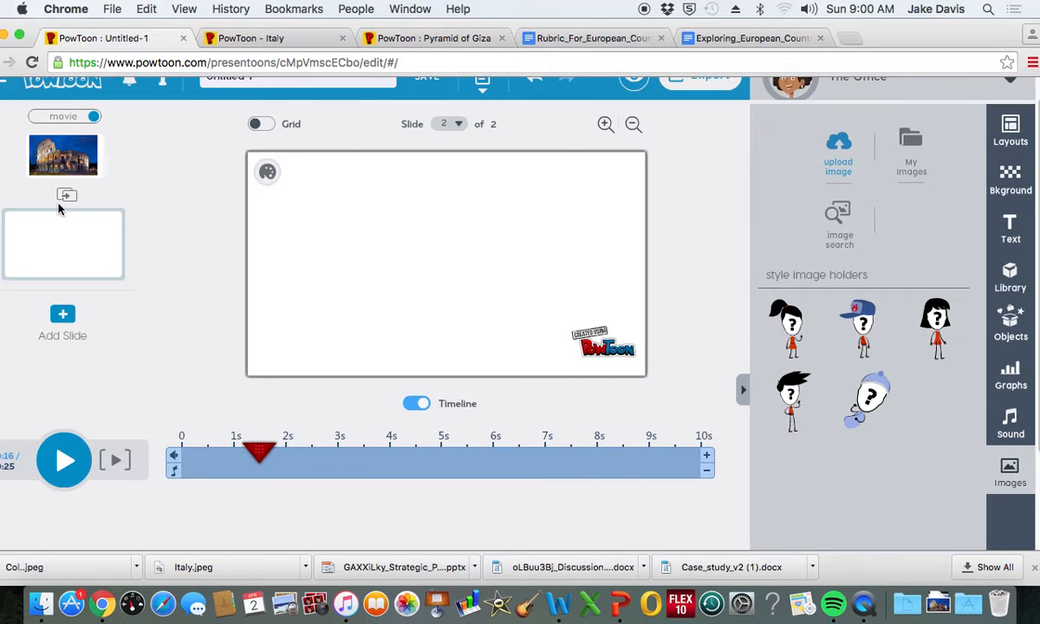
mouse_move(76, 269)
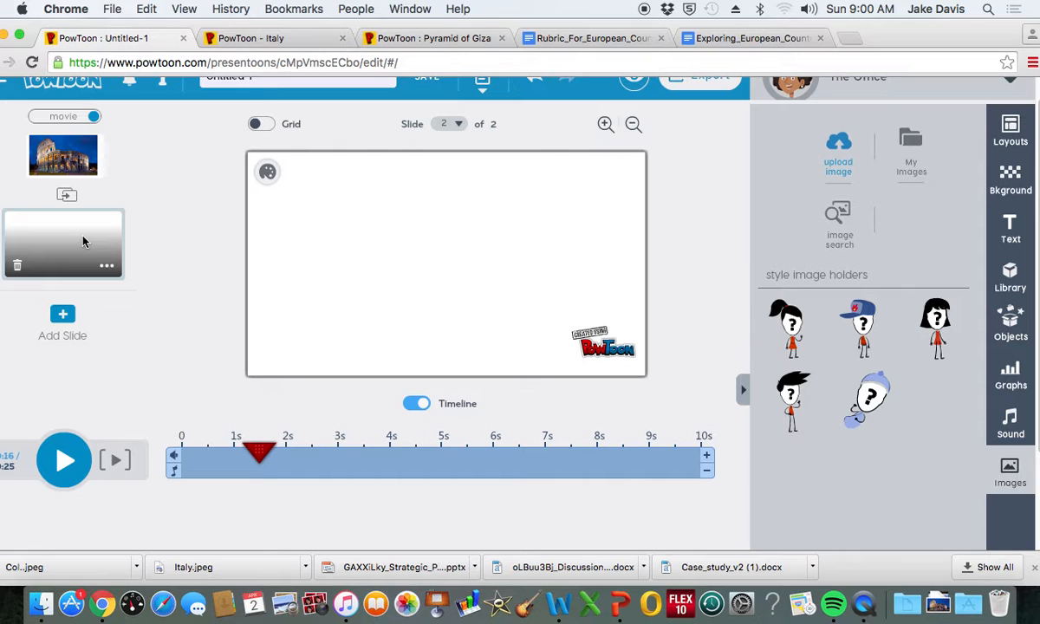
Switch to the Pyramid of Giza PowToon, open its first slide, and return the playhead to 0s
key("super+3")
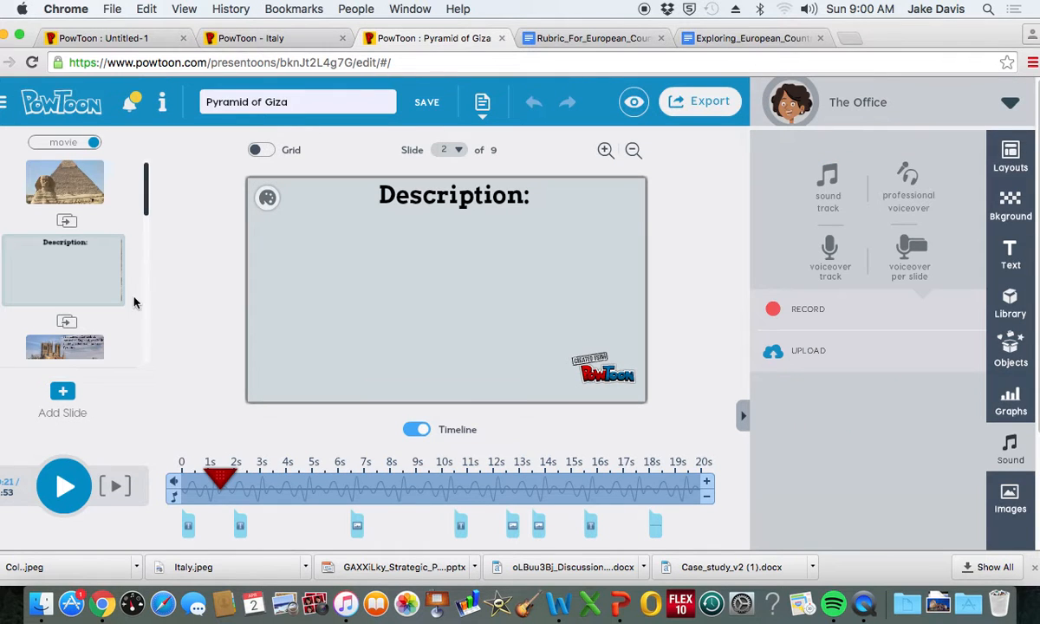
left_click_drag(219, 479, 172, 483)
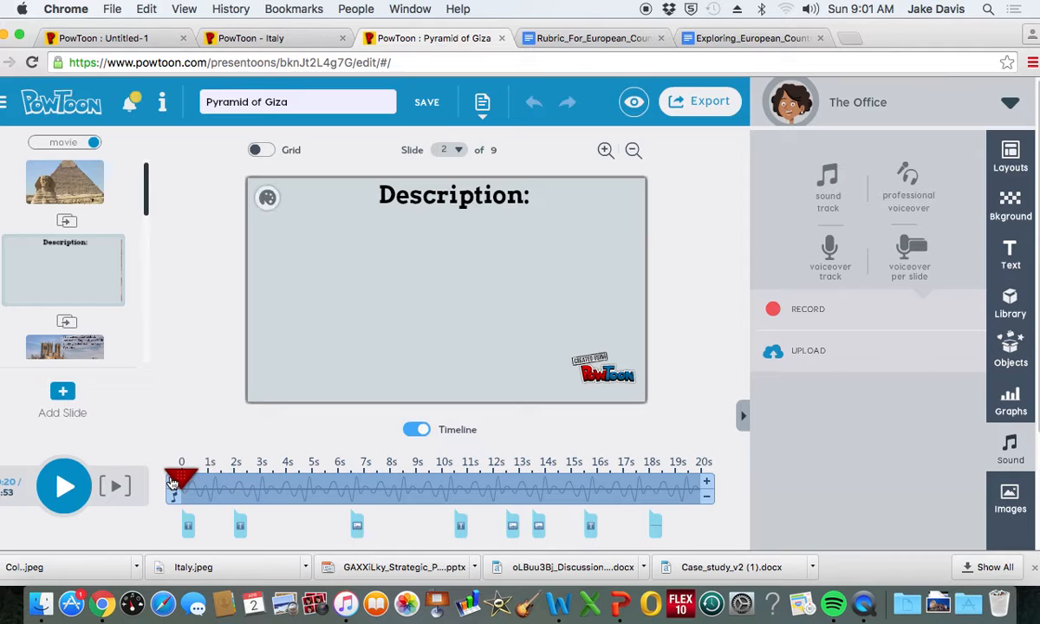
left_click(73, 192)
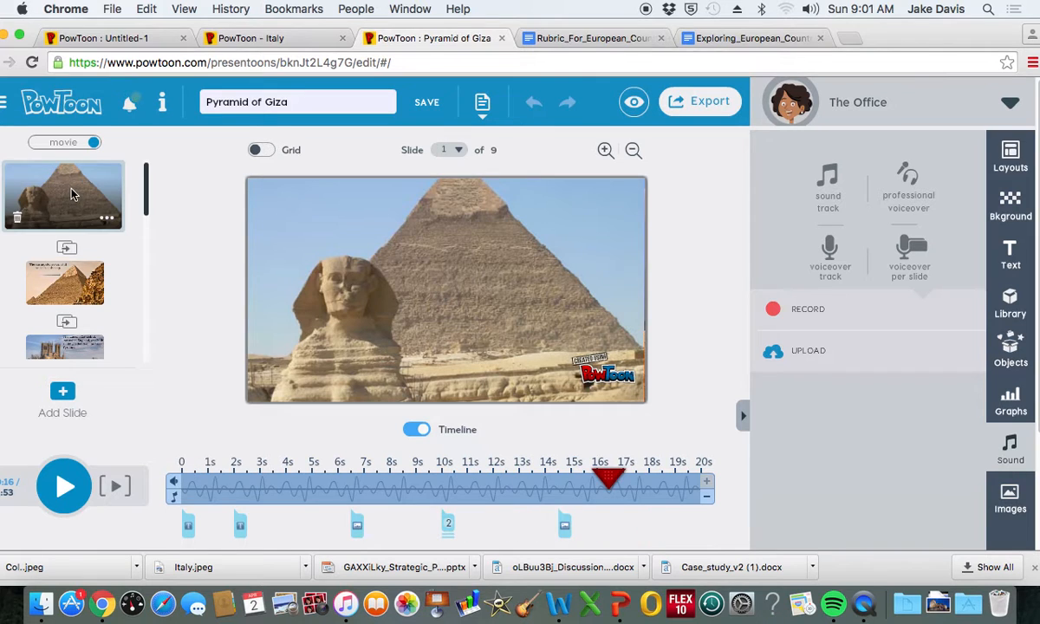
left_click_drag(612, 477, 173, 484)
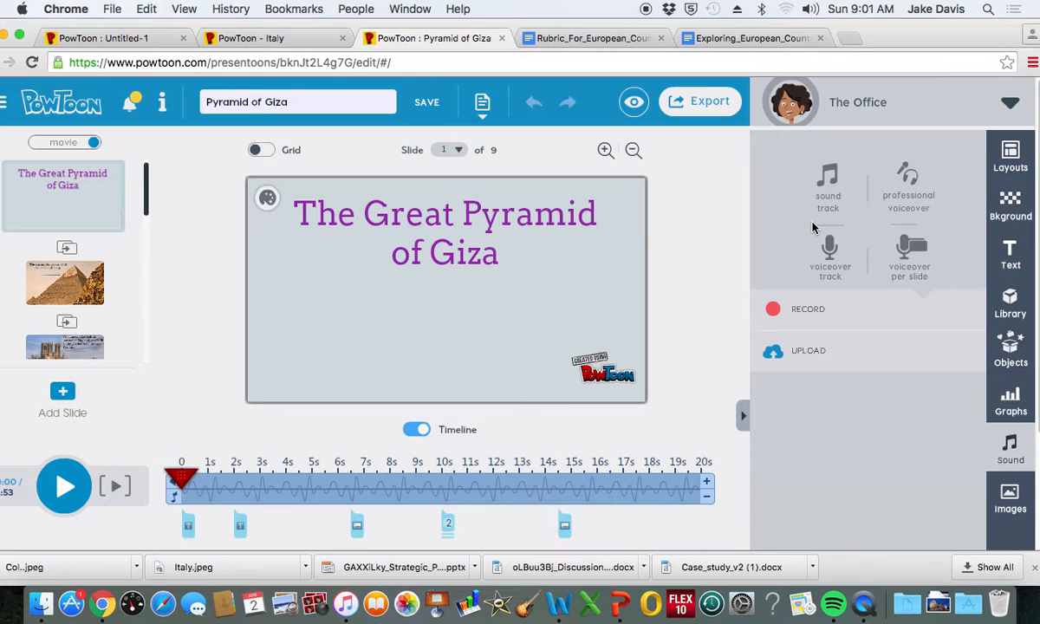
Open the Sound Manager from the sound track option, examine its voice-over and music settings, and close it without applying changes
left_click(830, 206)
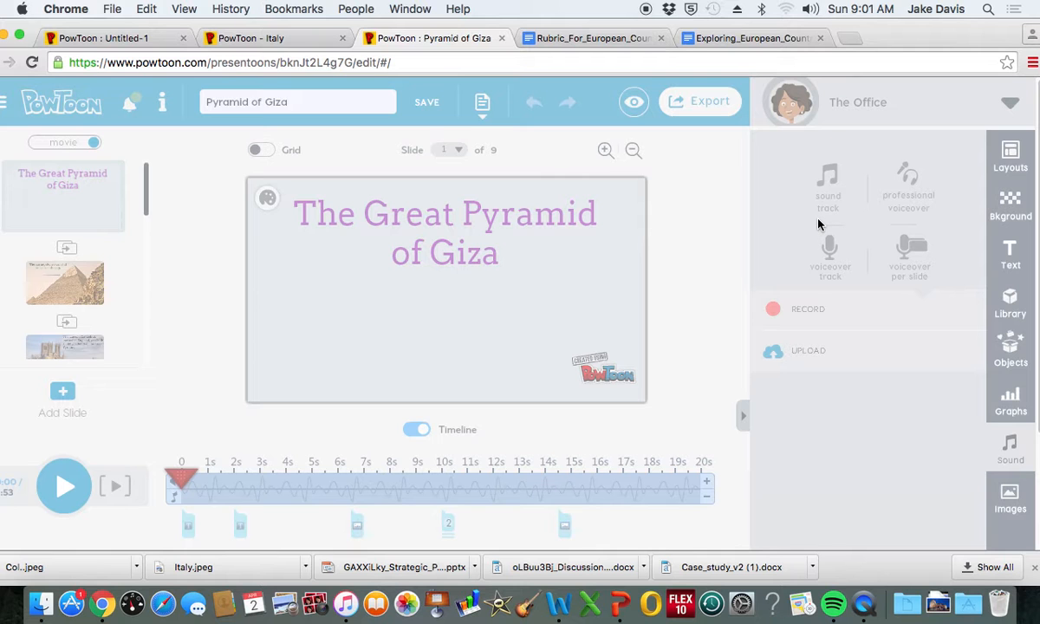
left_click(819, 225)
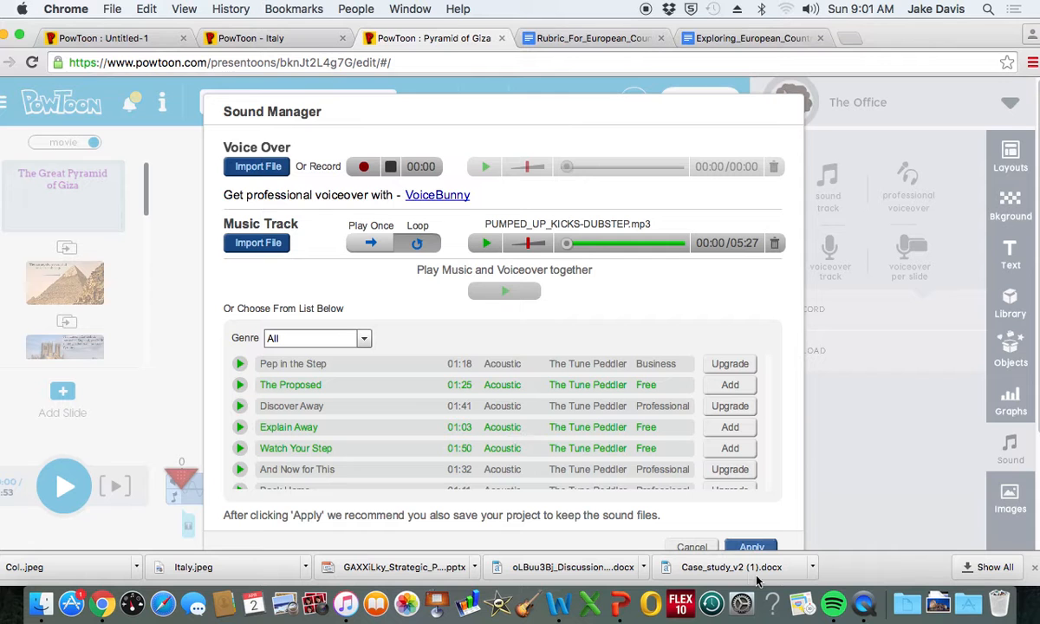
scroll(702, 546, "up", 1)
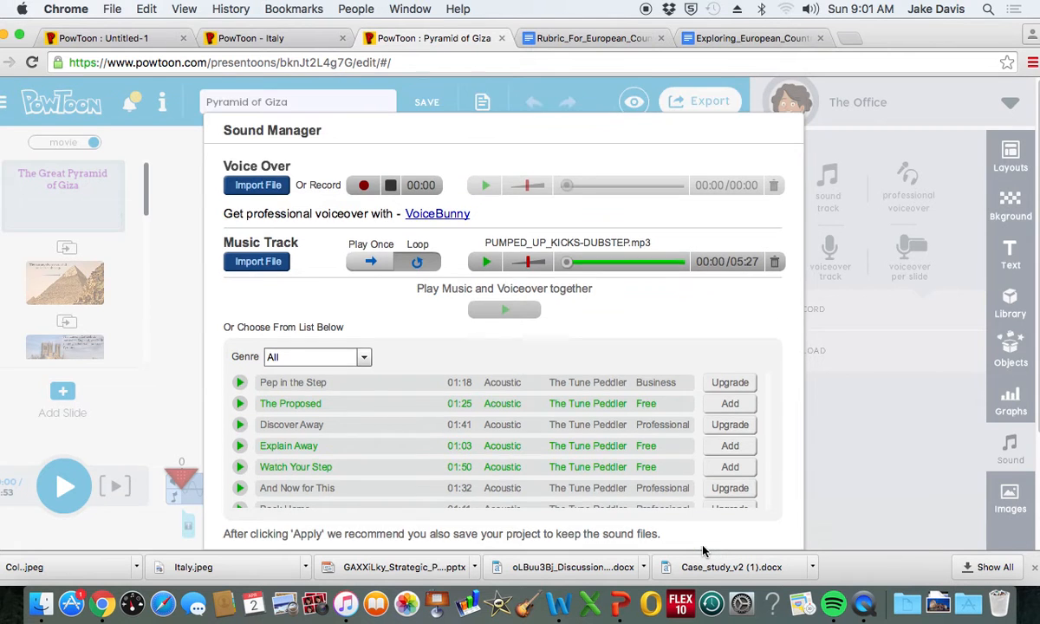
left_click(703, 546)
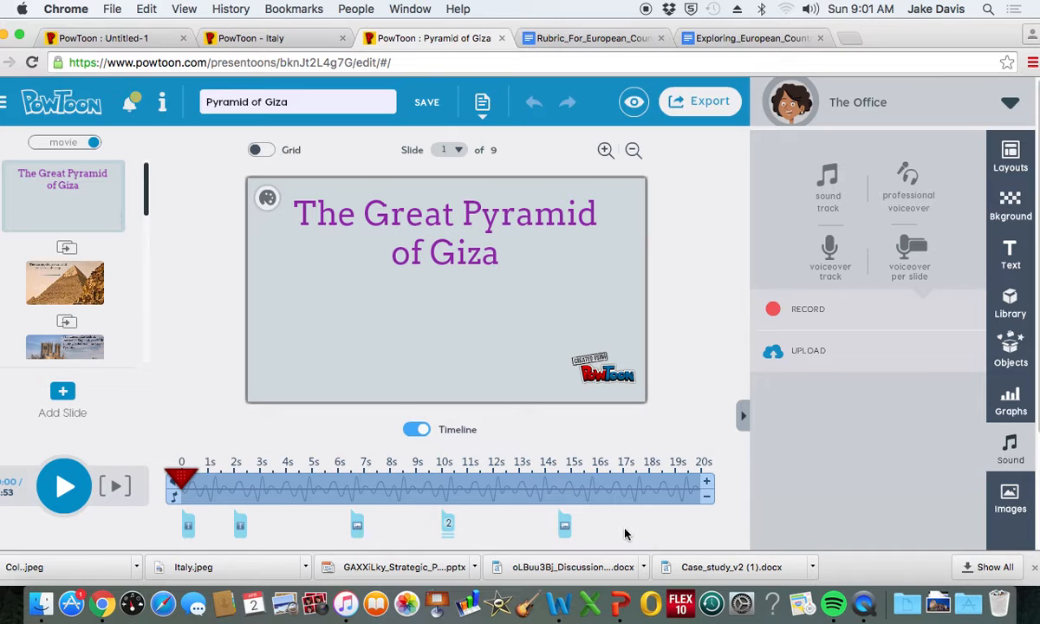
Play the Pyramid of Giza PowToon from the start with its music track, raise the system volume, and stop playback
left_click(66, 488)
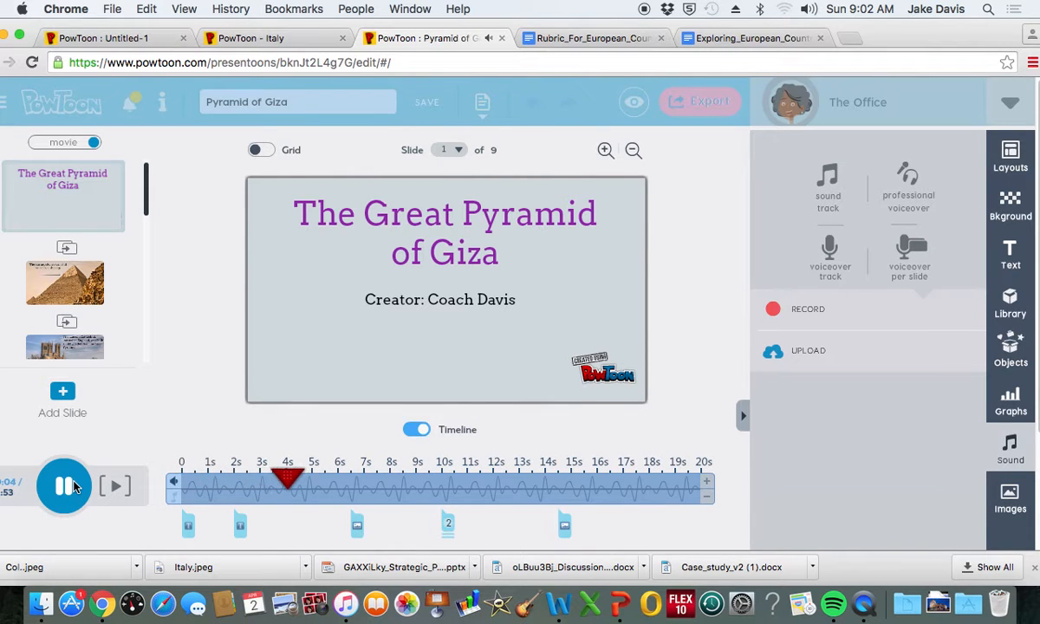
key("XF86AudioRaiseVolume")
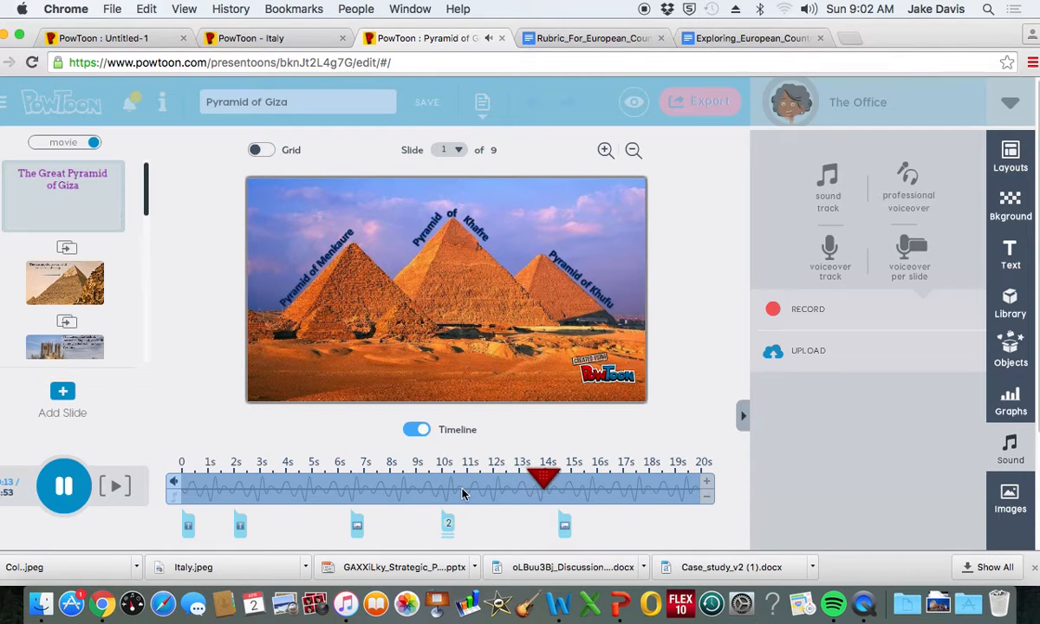
left_click(66, 487)
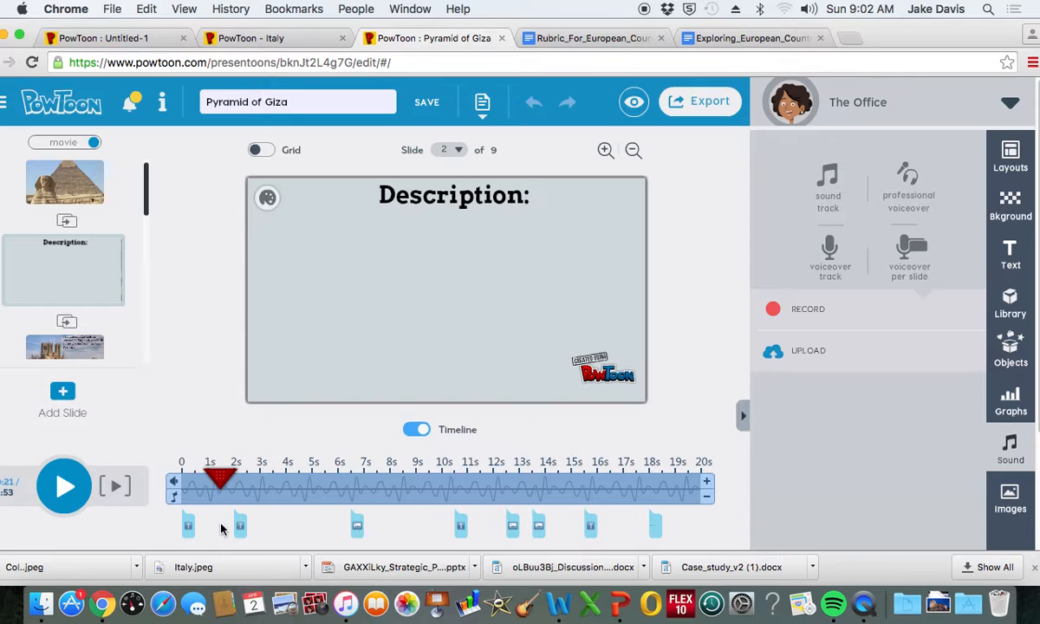
Switch to the finished Italy PowToon, rewind it to 0:00, play it in full screen, and lower the system volume
left_click(260, 40)
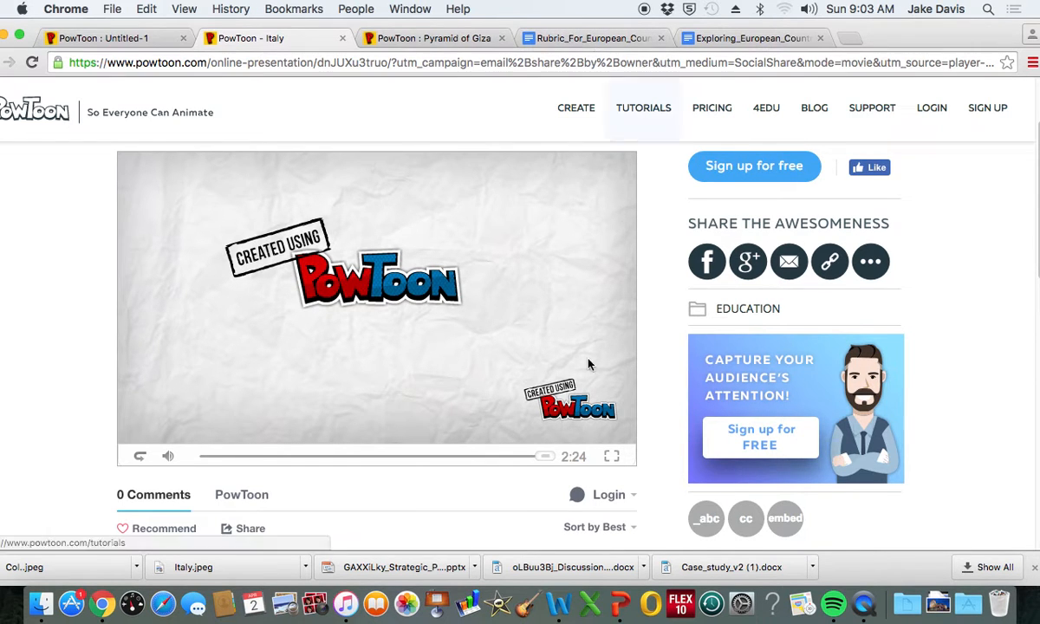
left_click_drag(546, 457, 194, 461)
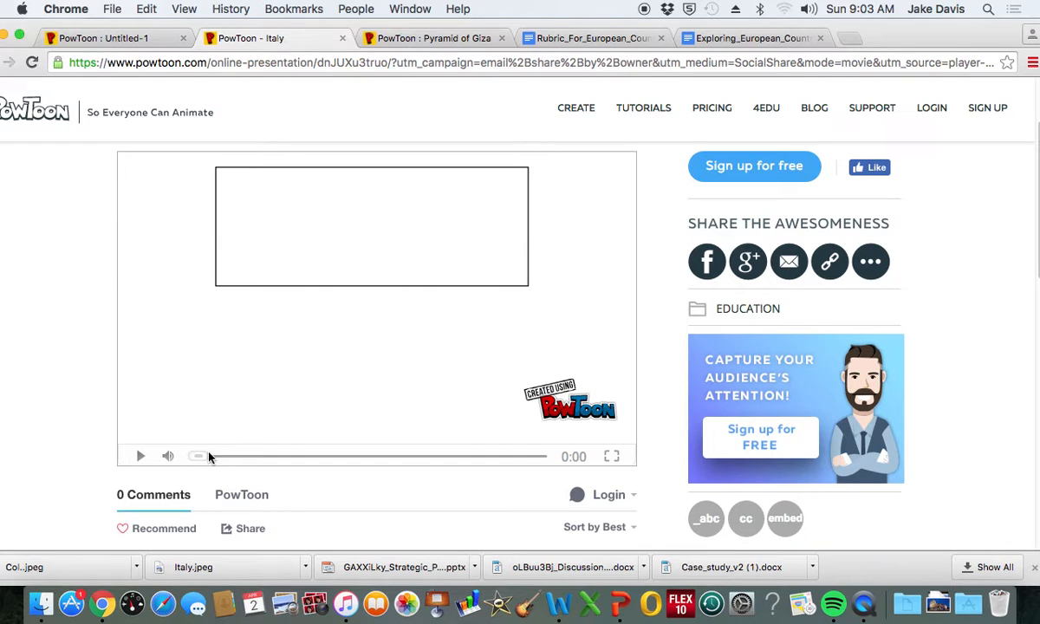
left_click(613, 457)
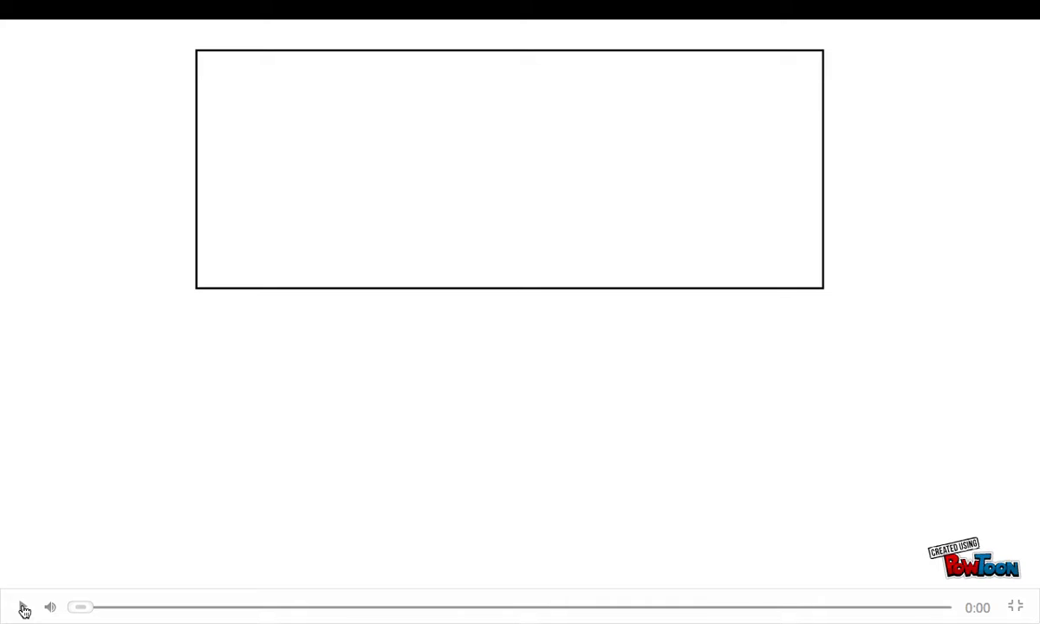
left_click(24, 611)
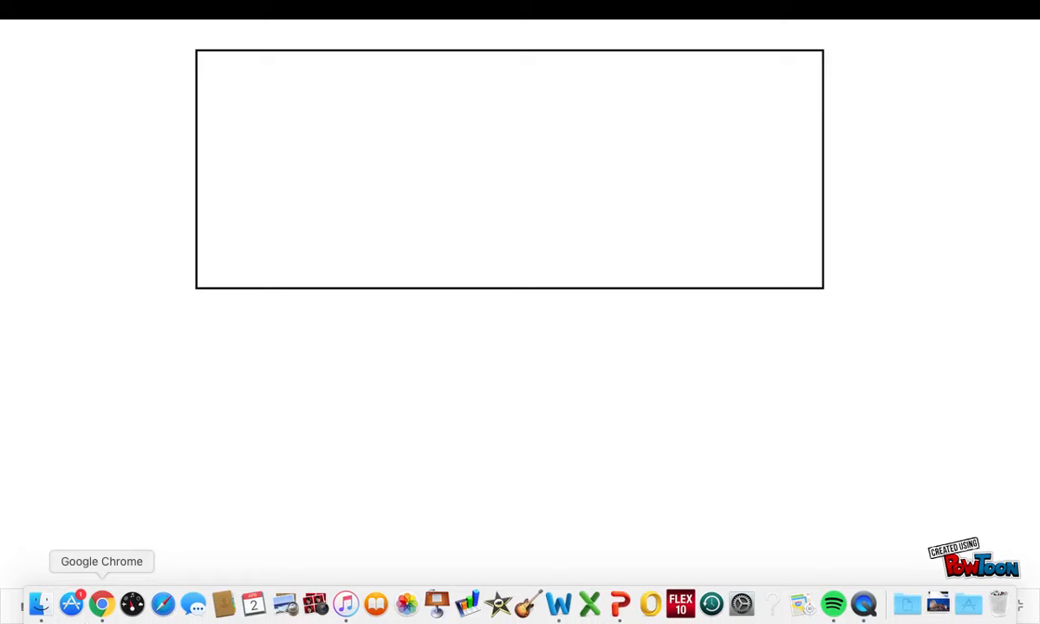
key("XF86AudioLowerVolume")
key("XF86AudioLowerVolume")
key("XF86AudioLowerVolume")
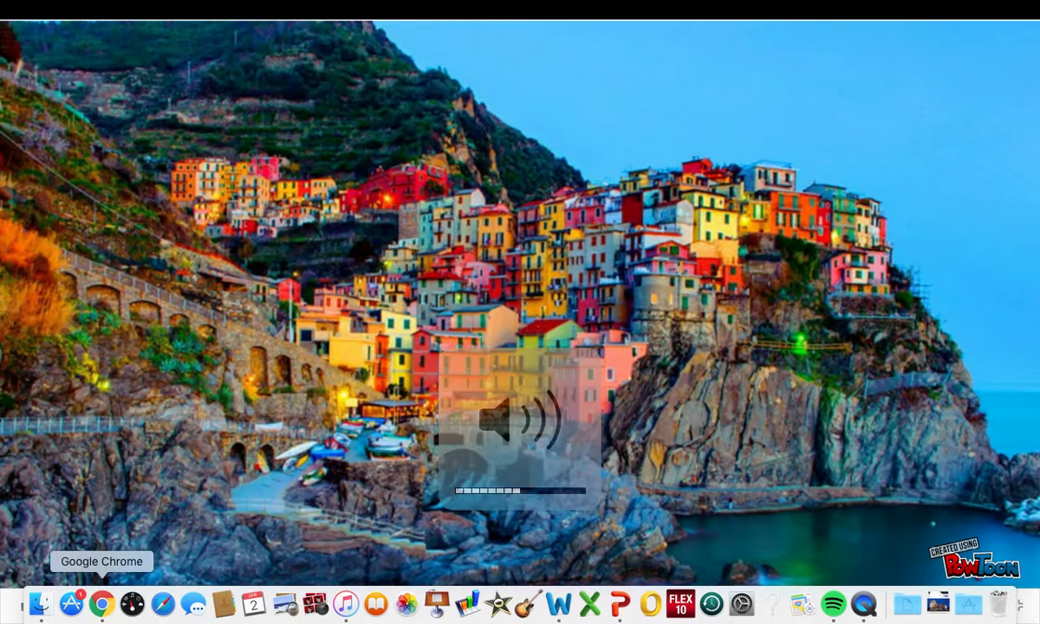